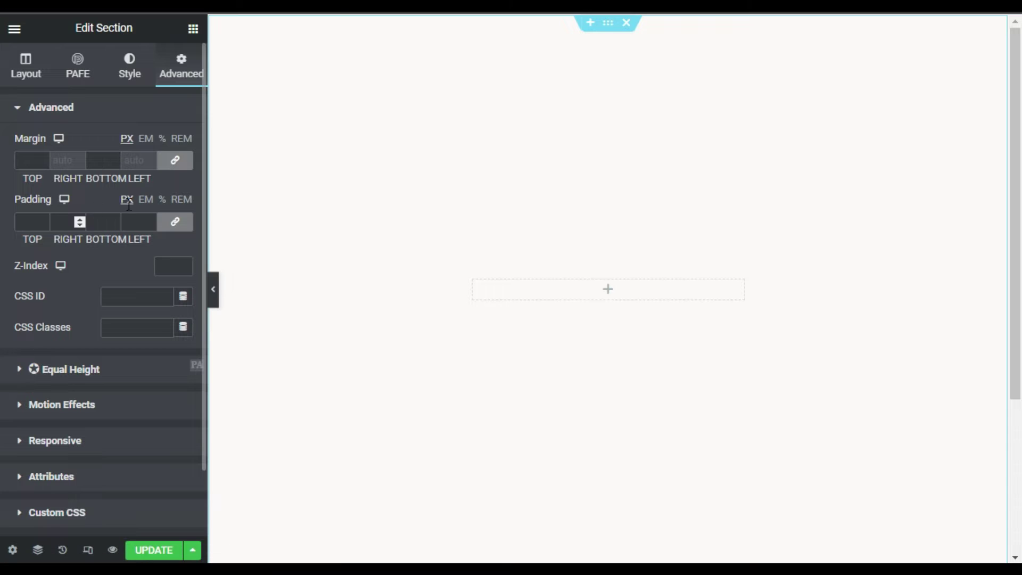
- Unlink the section padding and set it to 40 px top and bottom, 0 left and right
click(174, 222)
drag(44, 222, 11, 221)
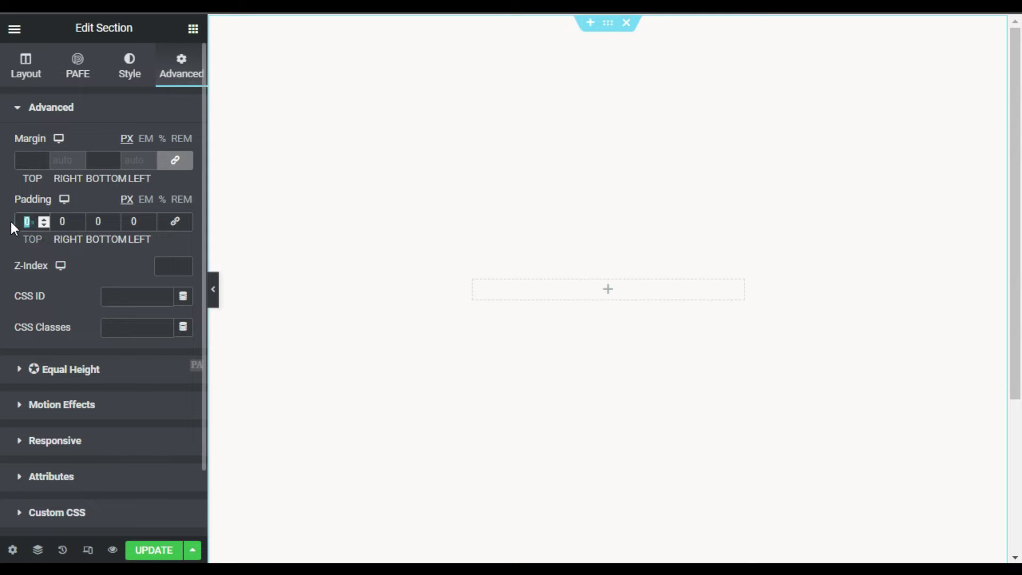
text(54)
text(40)
double_click(107, 218)
text(40)
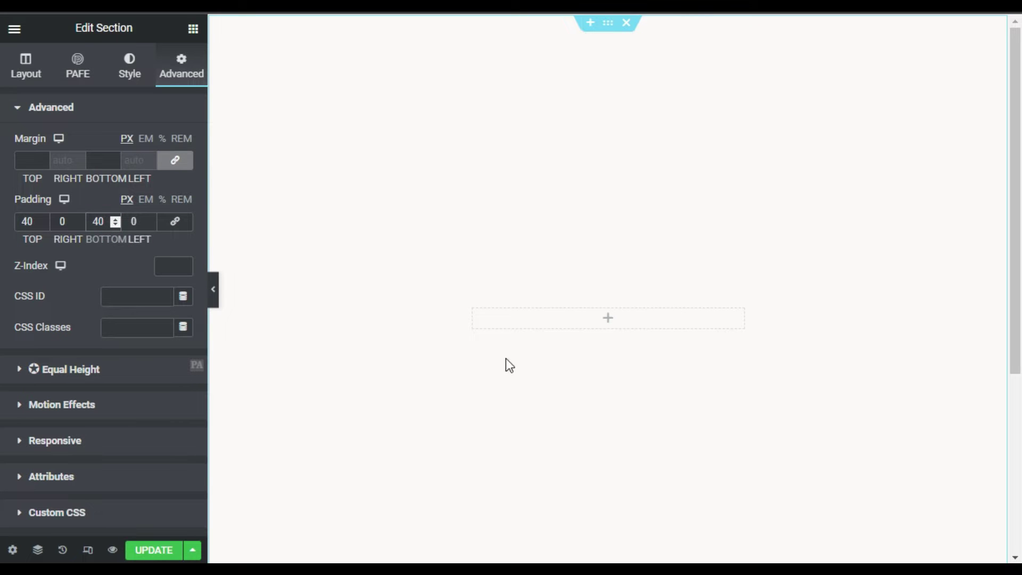
click(473, 312)
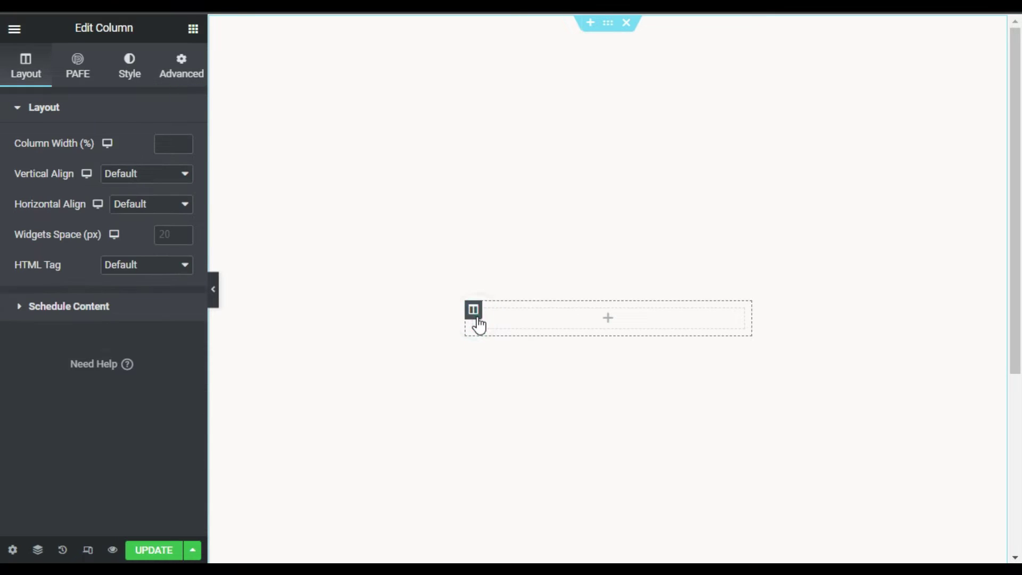
- Set the column margins to 12 px left and right, with all padding at 0
click(176, 60)
click(180, 153)
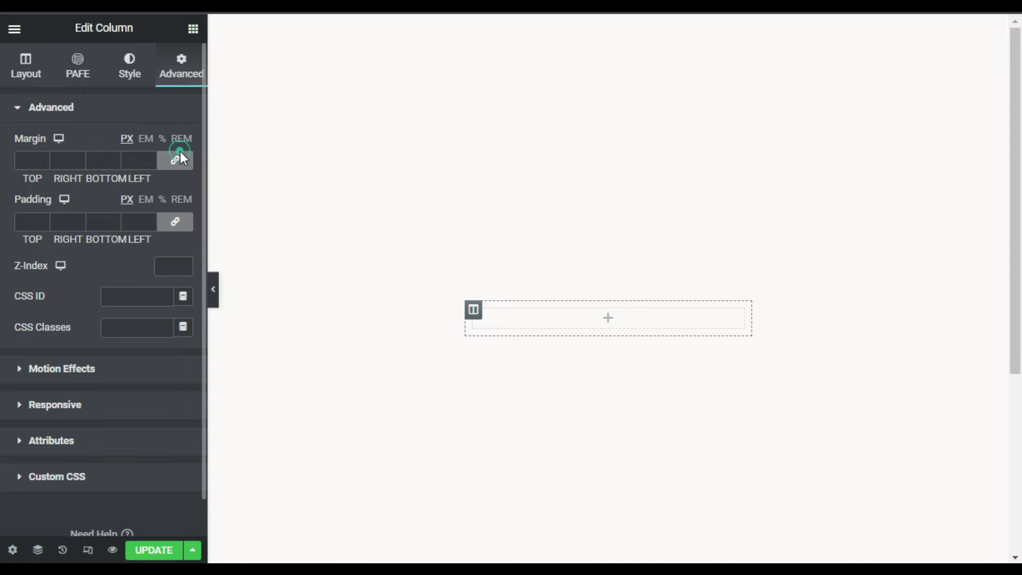
click(180, 158)
double_click(61, 159)
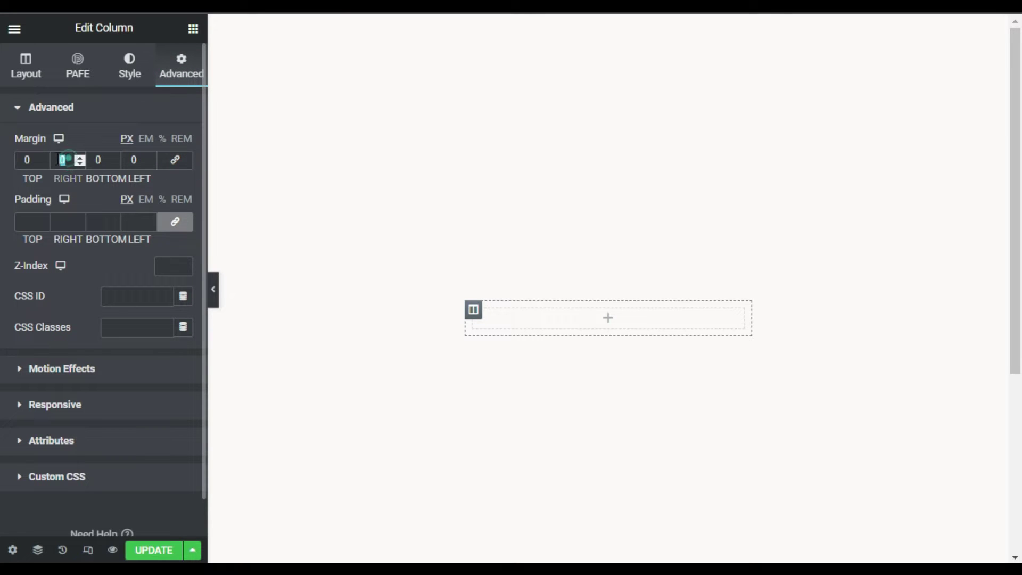
text(12)
double_click(140, 161)
text(1)
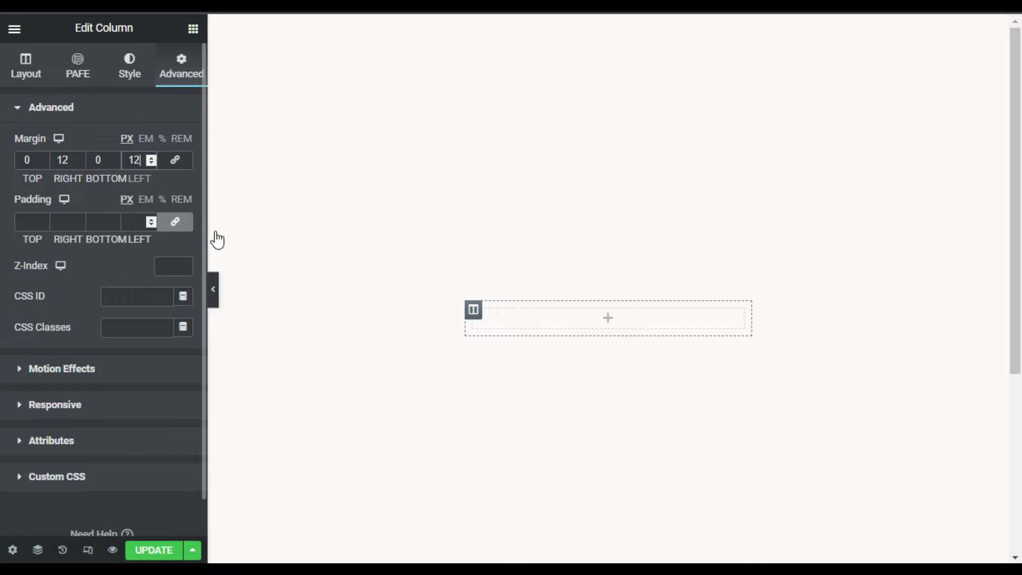
click(177, 223)
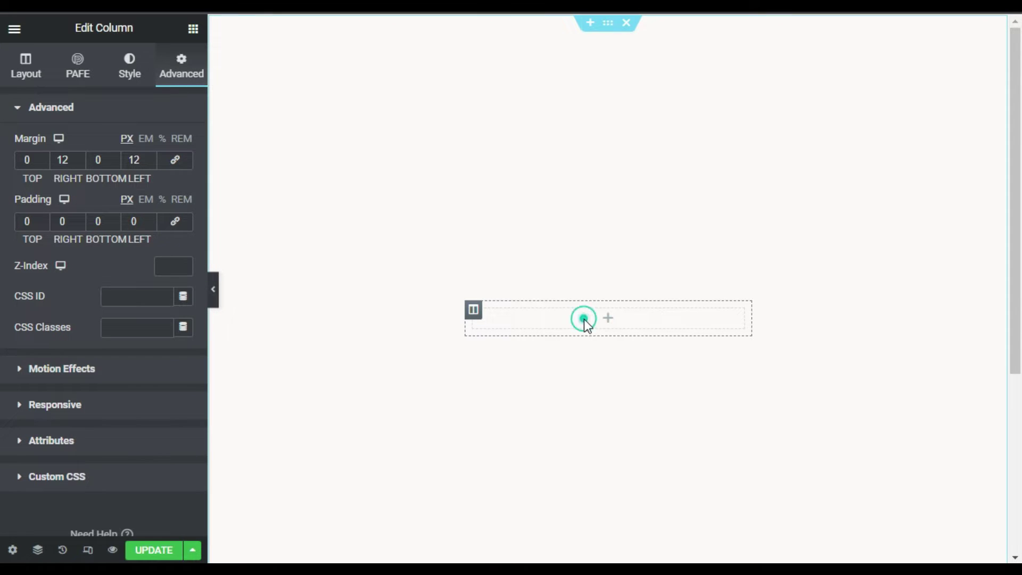
click(608, 318)
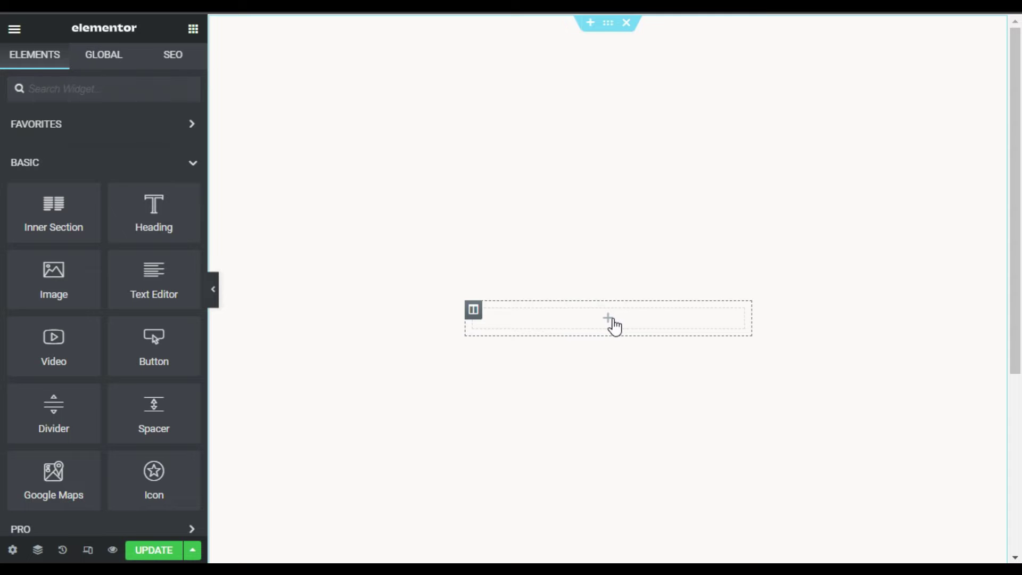
- Add an inner section to the column and delete its extra column, leaving one
drag(40, 184, 597, 319)
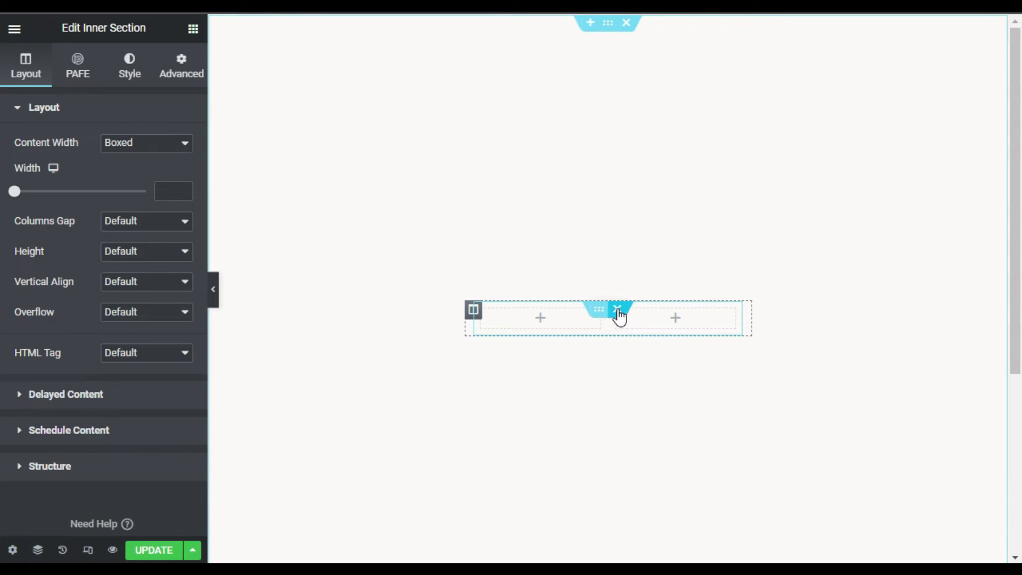
right_click(643, 458)
click(648, 454)
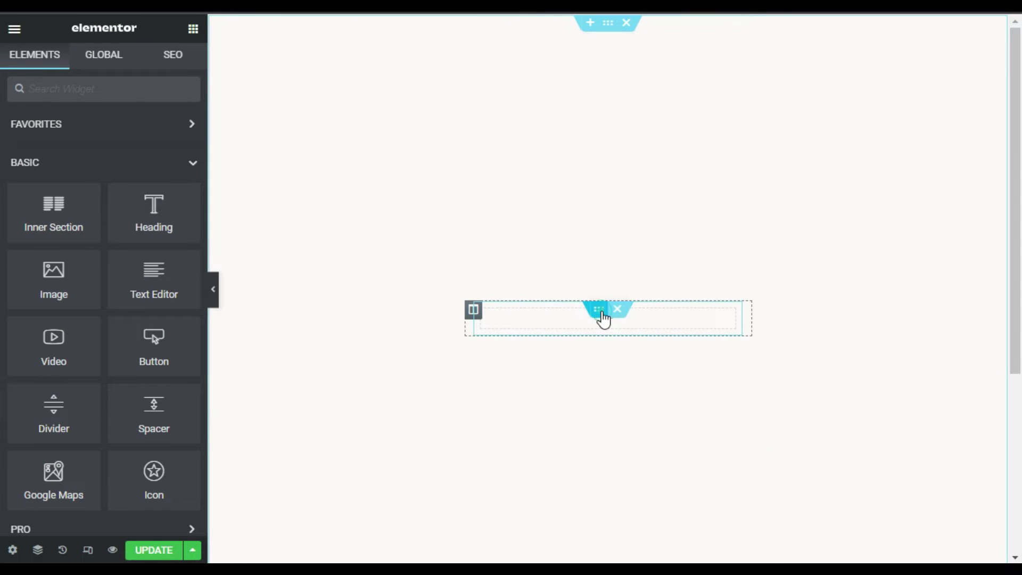
- Set the inner section and inner column padding to 0, then duplicate the inner section
click(605, 319)
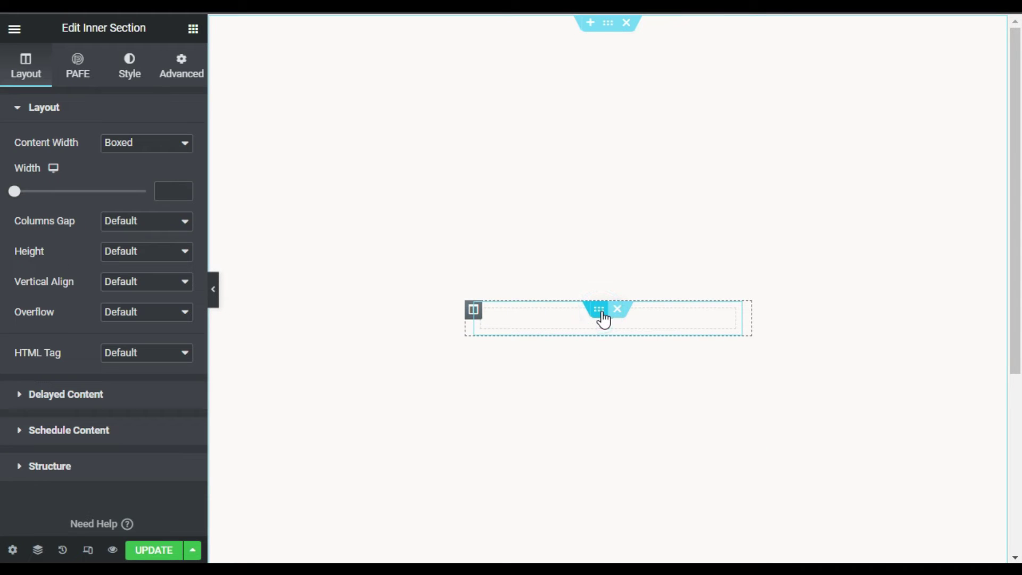
click(178, 79)
click(175, 221)
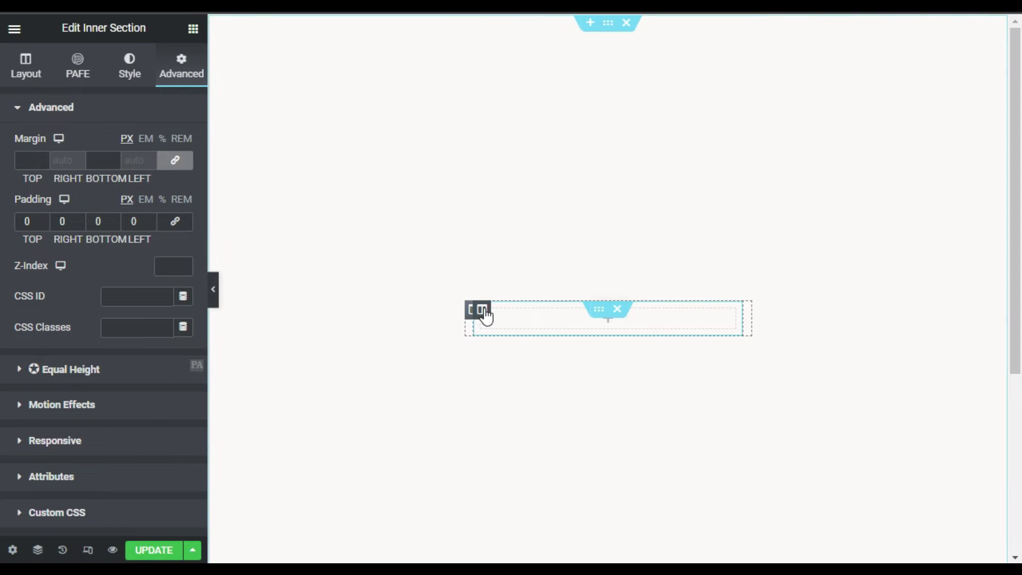
click(484, 312)
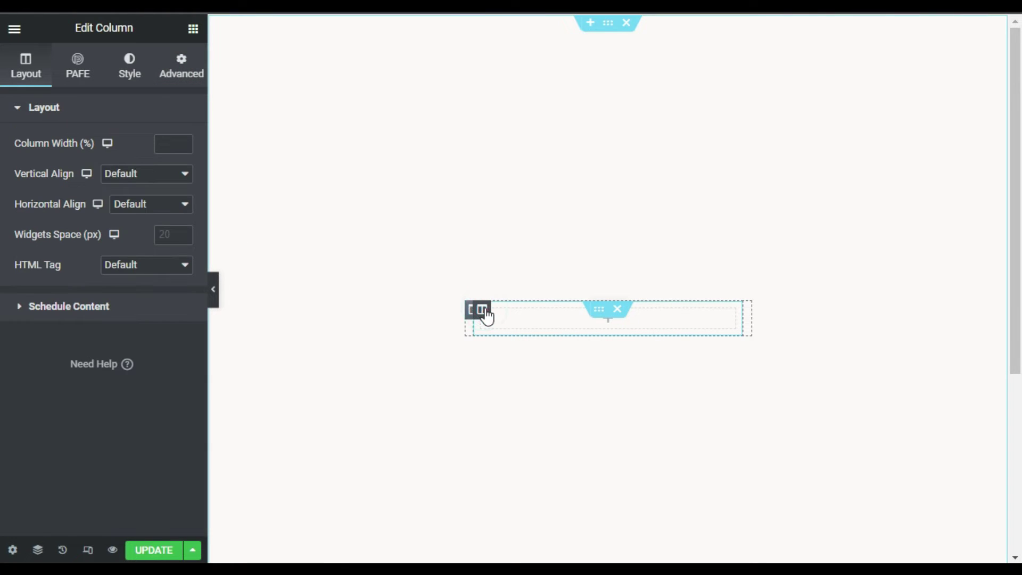
click(182, 80)
click(176, 221)
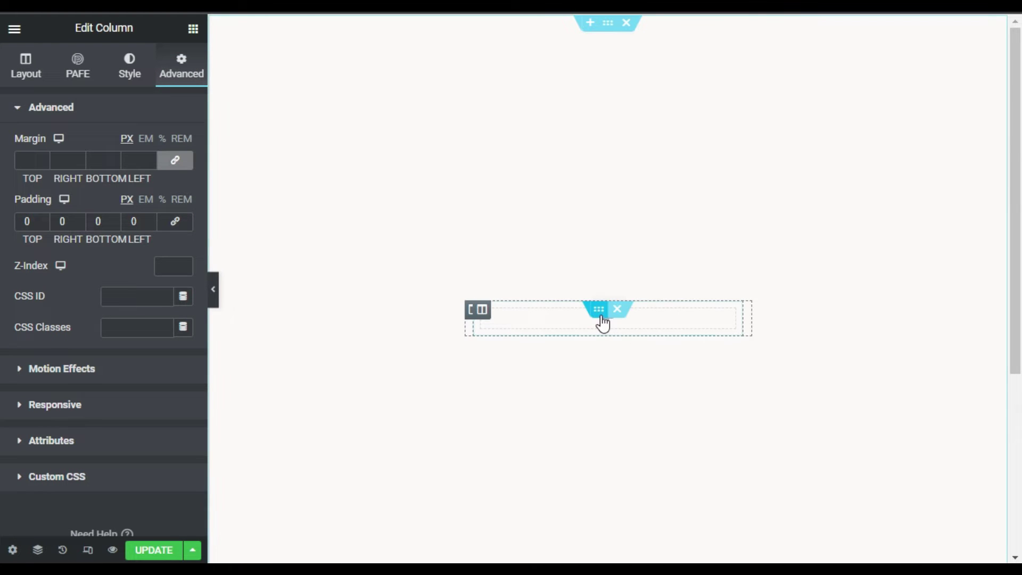
right_click(601, 318)
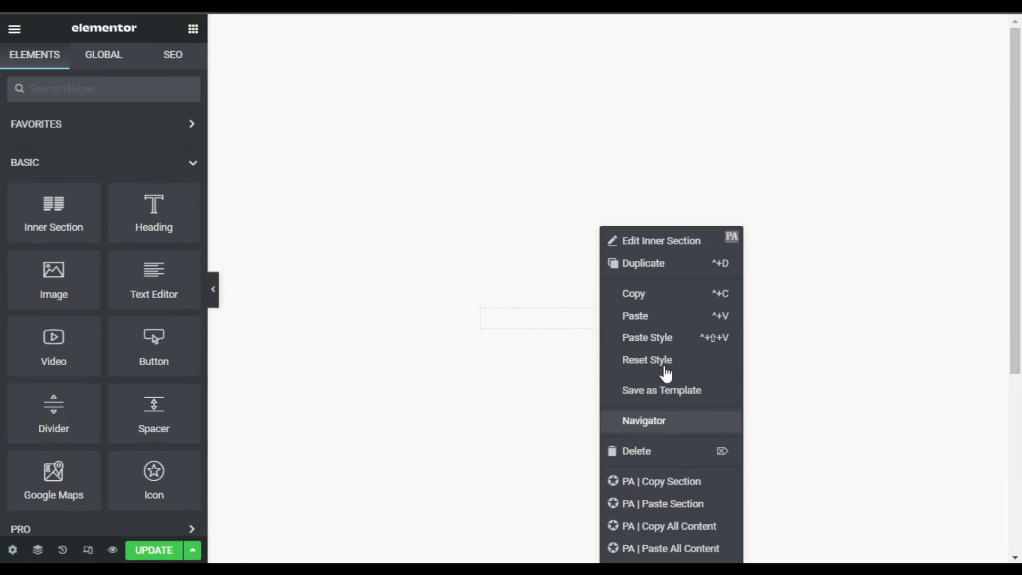
click(660, 264)
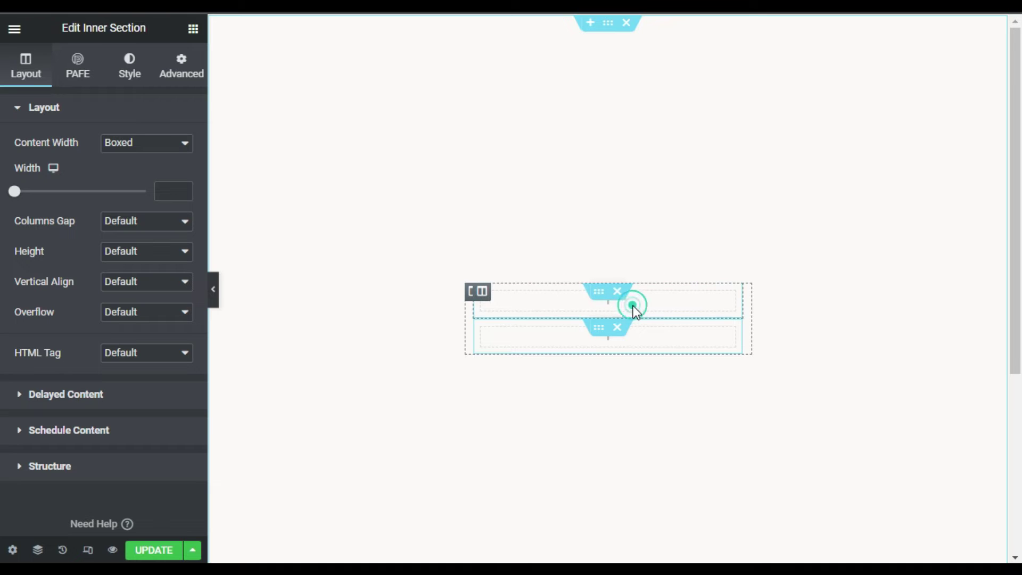
- Add an Image widget to the top inner section showing the Digital Minimalism cover
click(584, 307)
drag(34, 274, 585, 299)
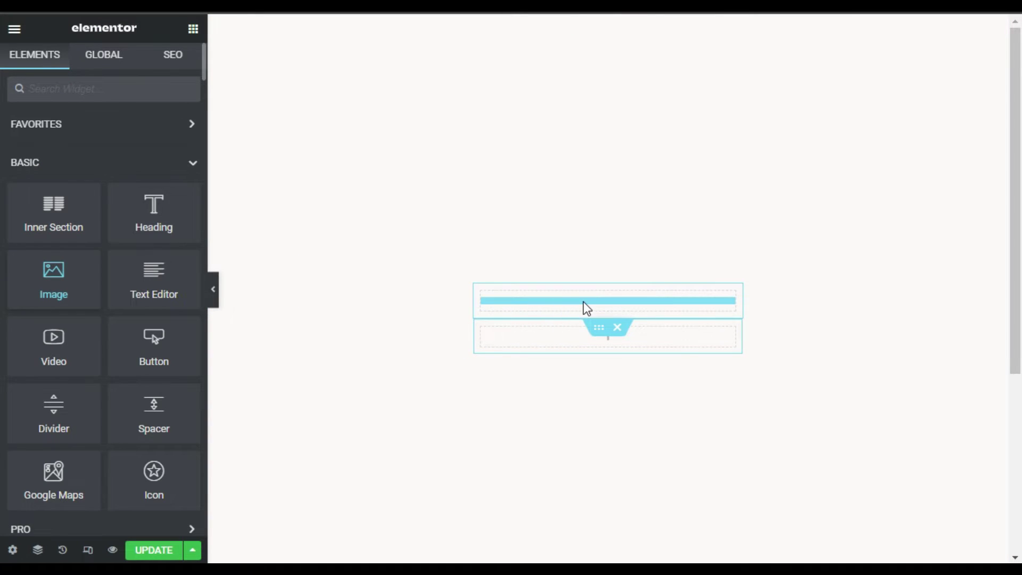
click(56, 216)
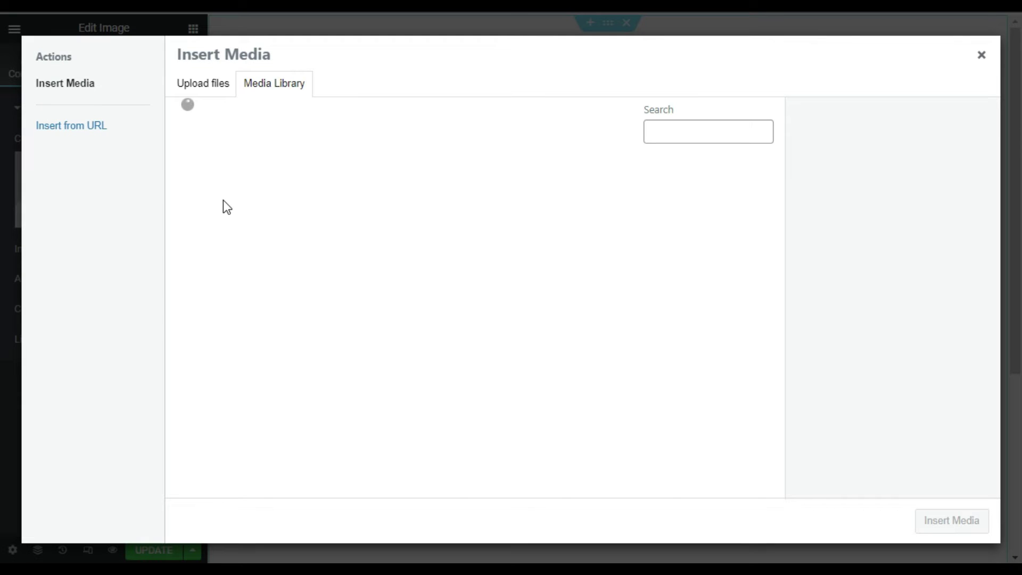
click(198, 181)
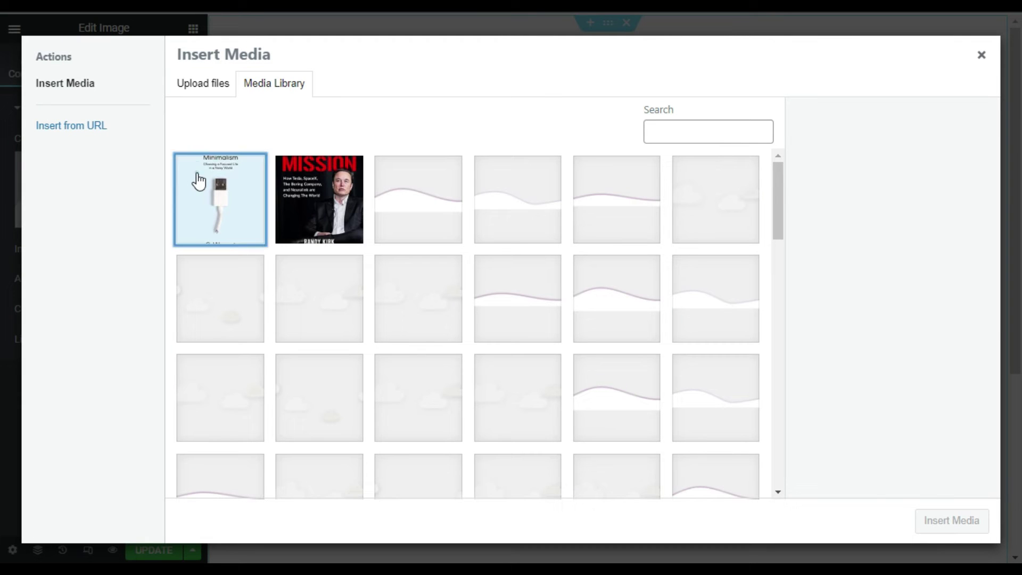
click(952, 519)
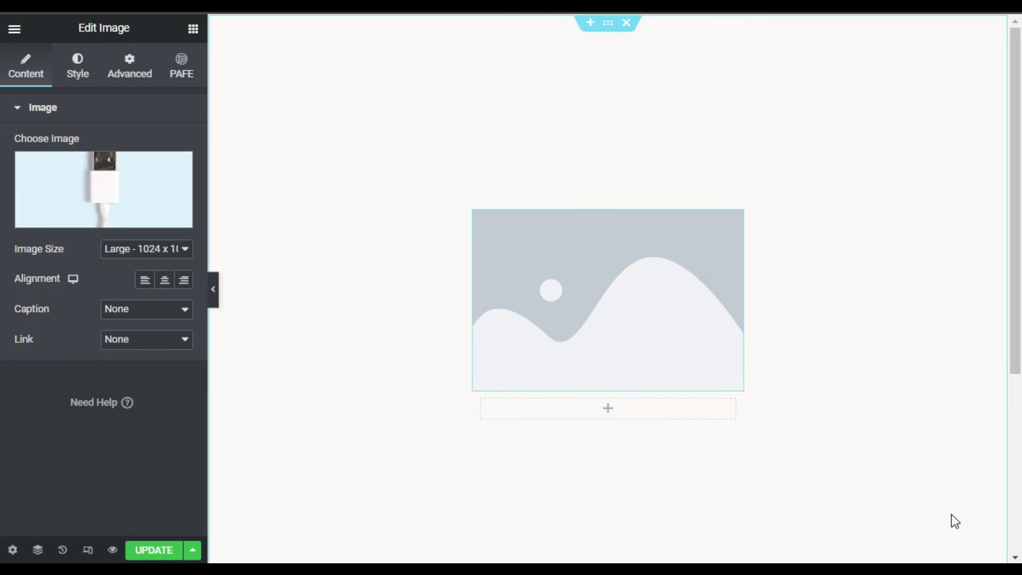
- Style the cover image at 100% width, 600 px height, with Object Fit Cover
click(80, 80)
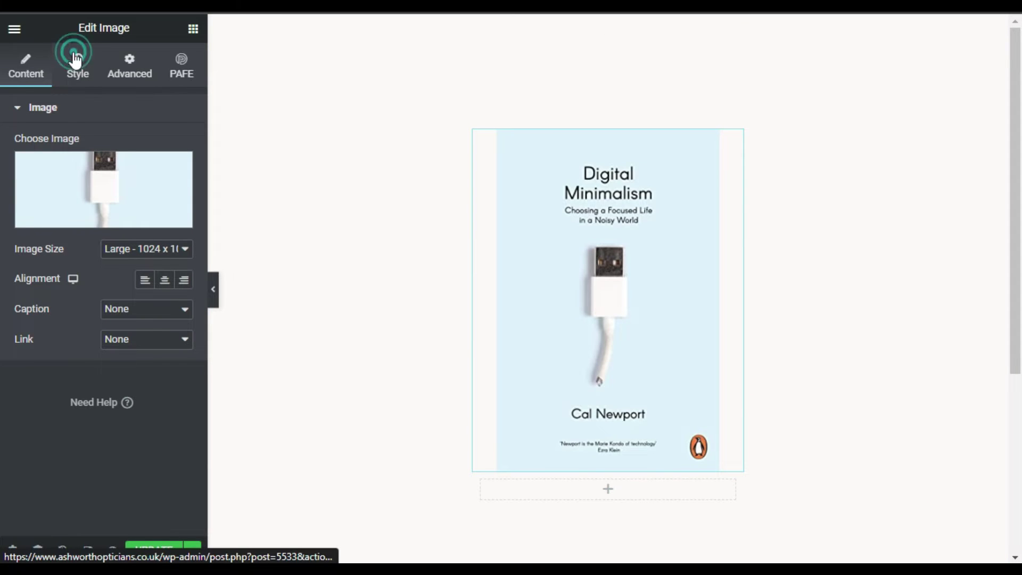
drag(16, 165, 167, 168)
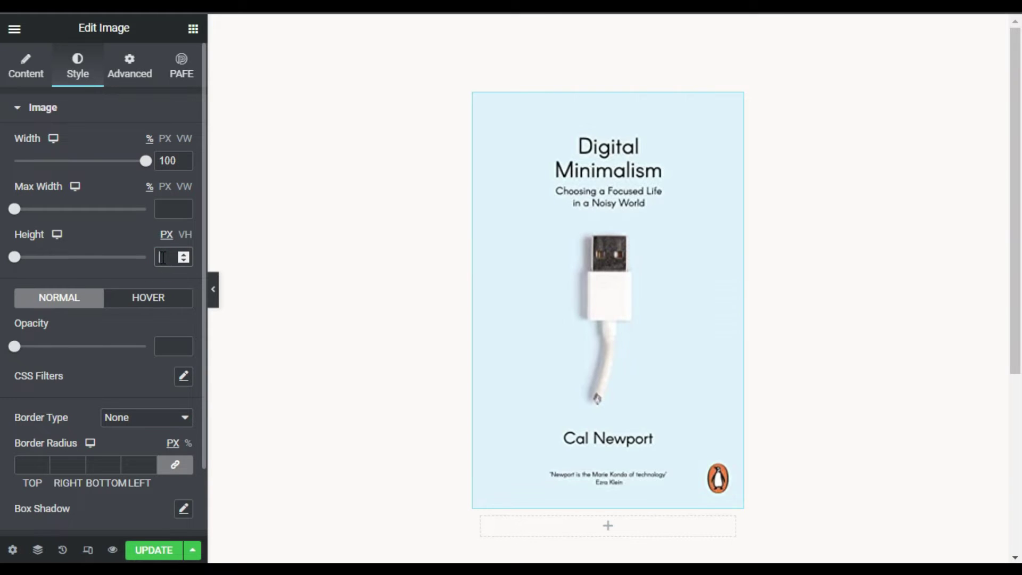
text(600)
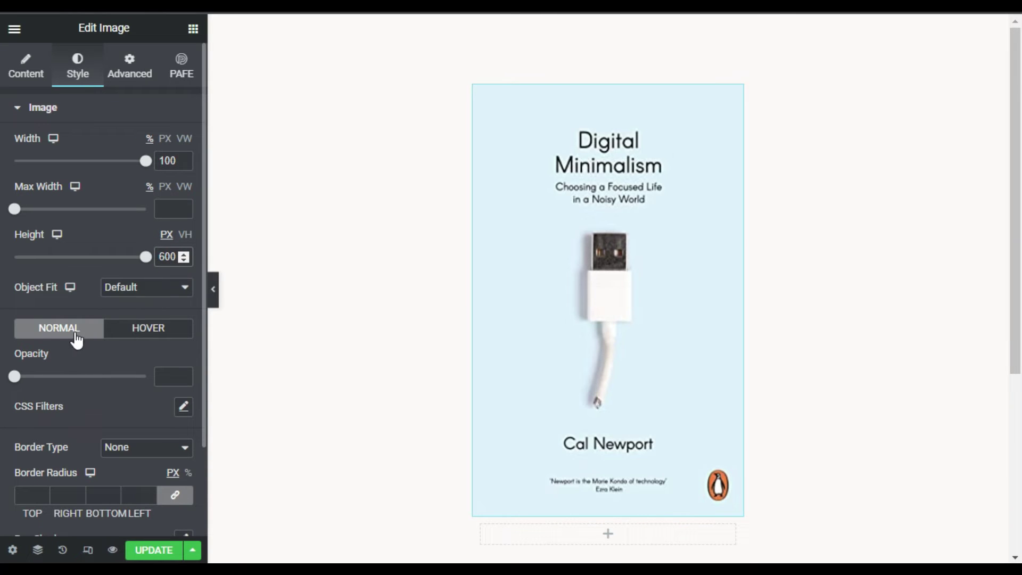
click(122, 296)
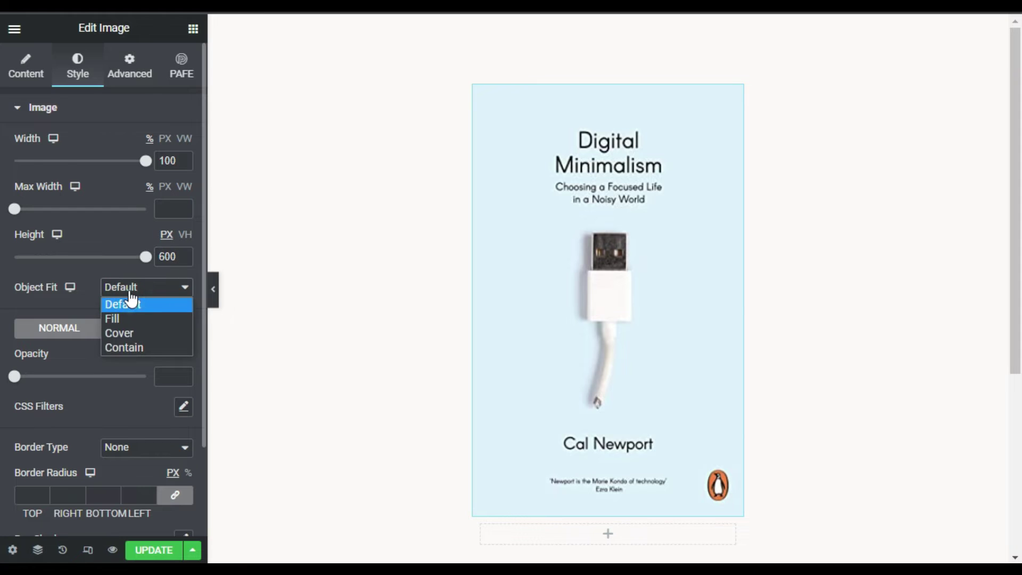
click(152, 334)
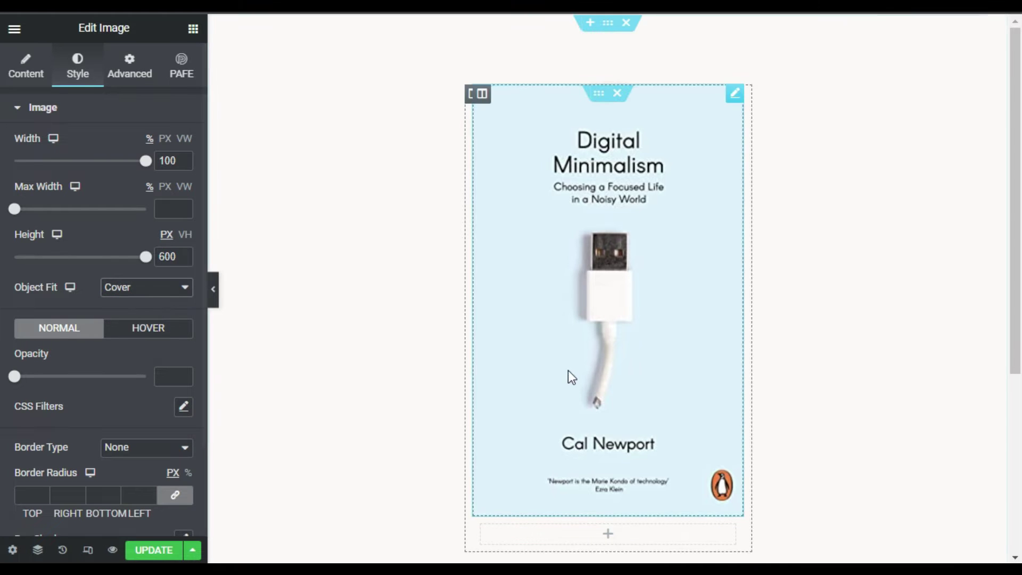
scroll(572, 369, down, 2)
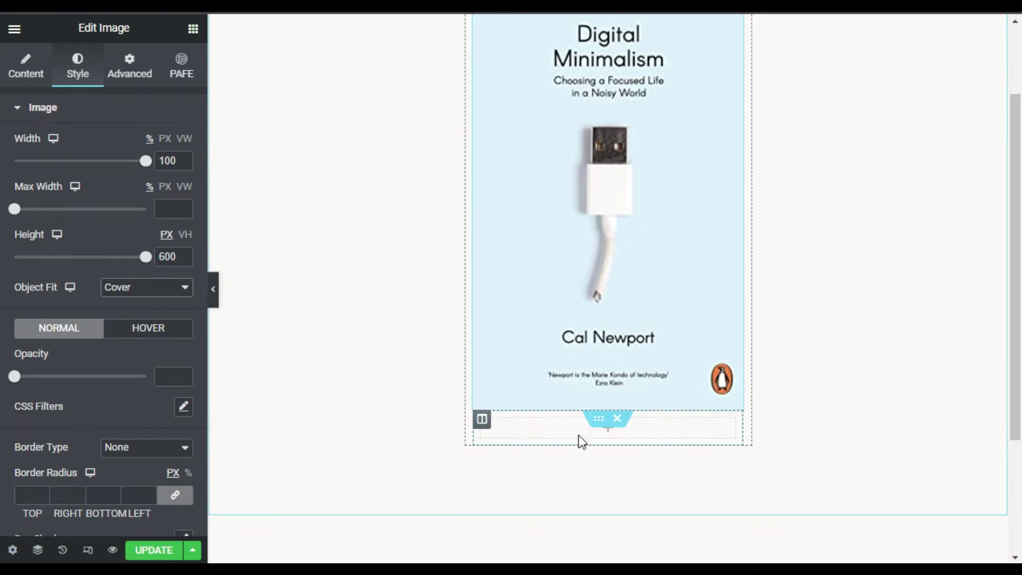
- Give the lower inner section a minimum height of 600 px
click(598, 421)
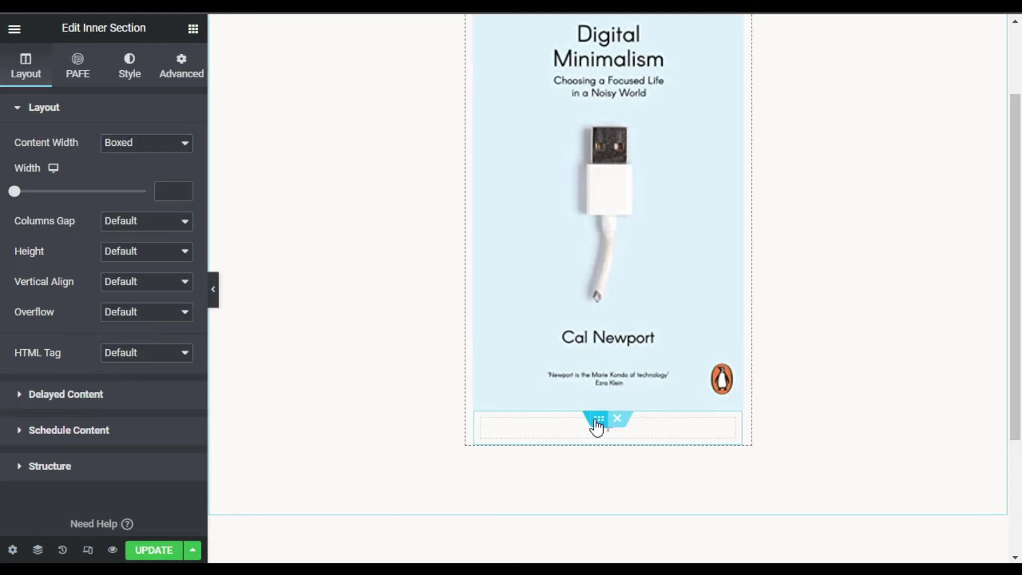
scroll(618, 184, up, 2)
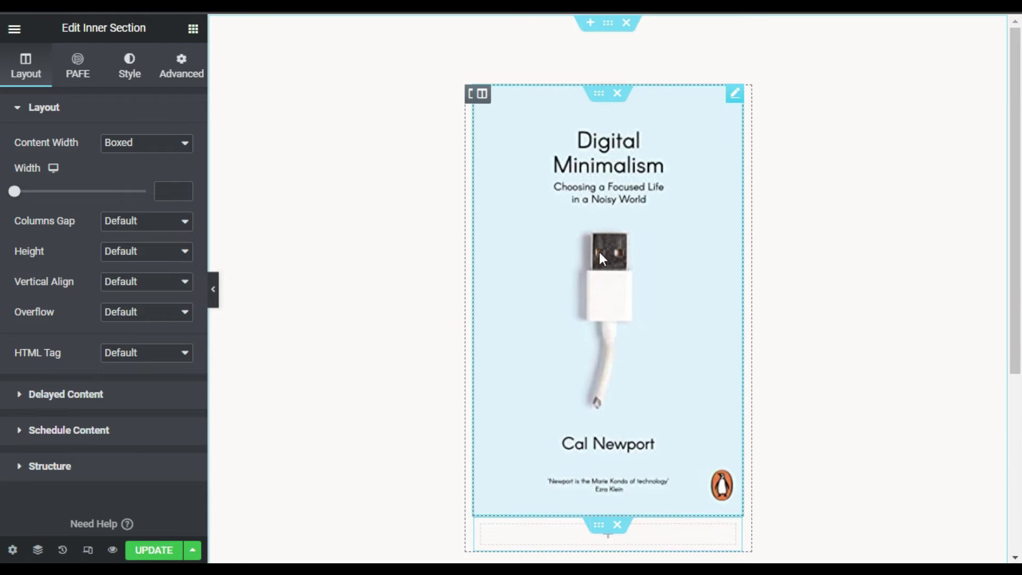
scroll(589, 271, down, 4)
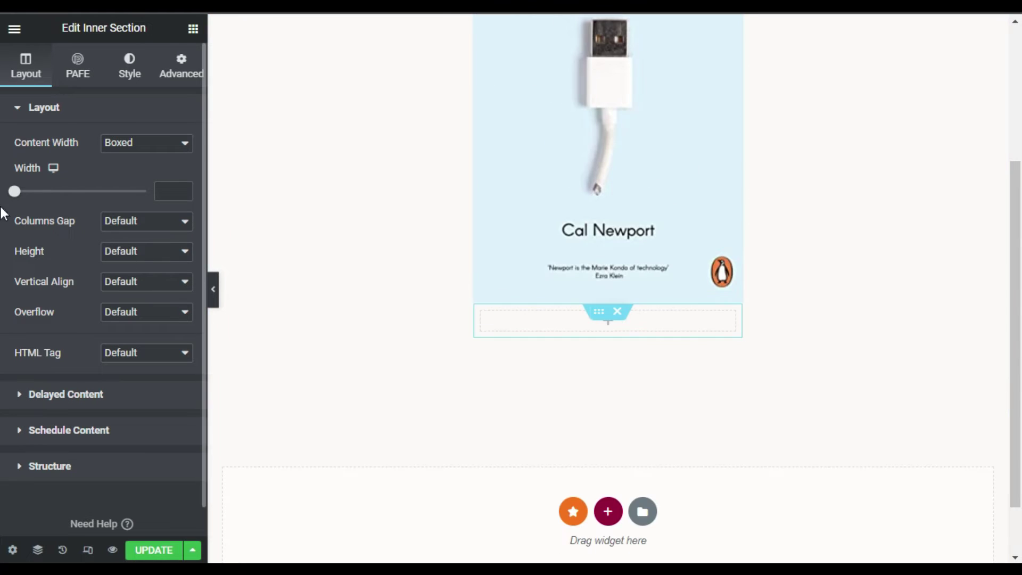
click(152, 253)
click(146, 299)
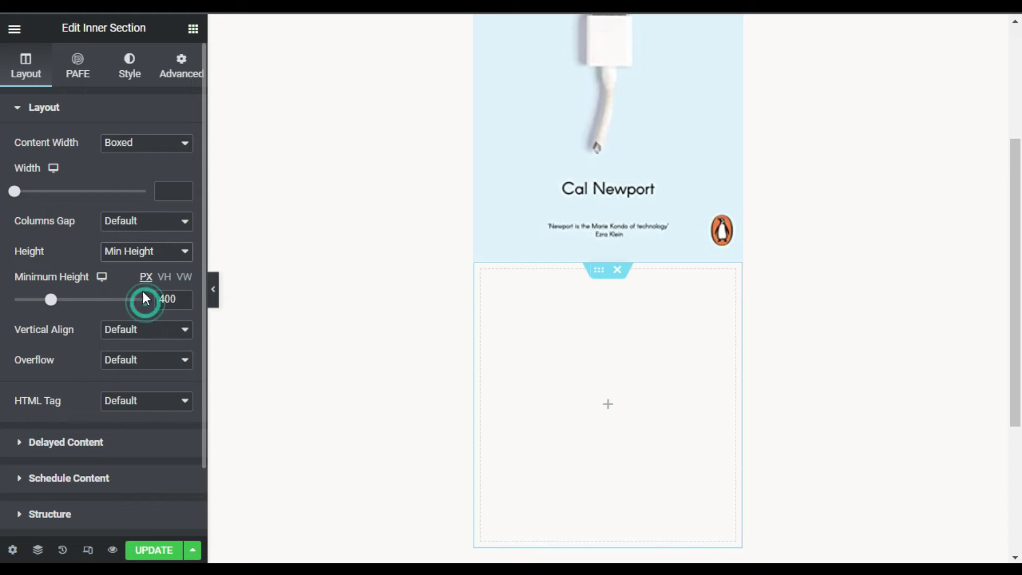
drag(164, 294, 161, 295)
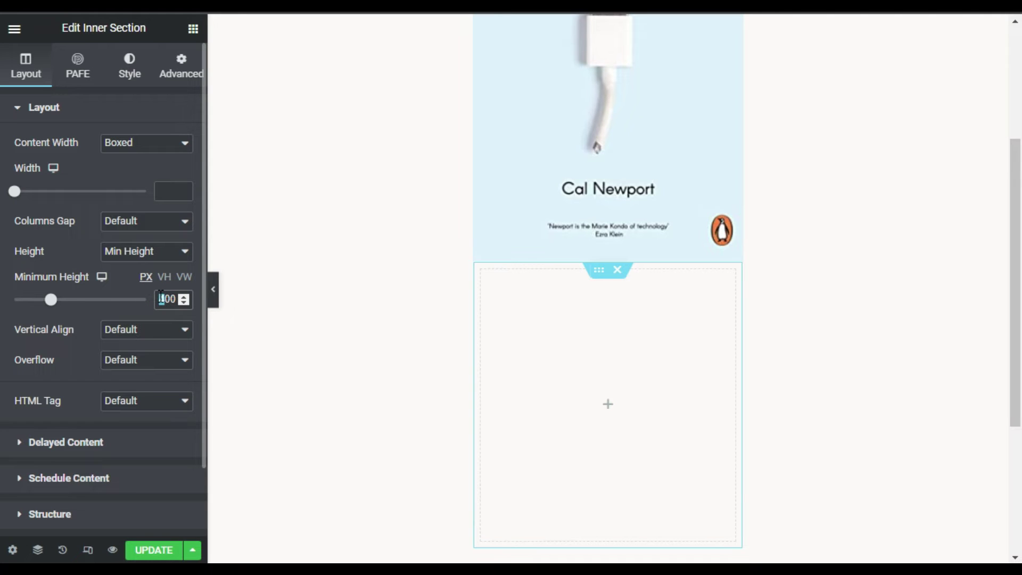
text(6)
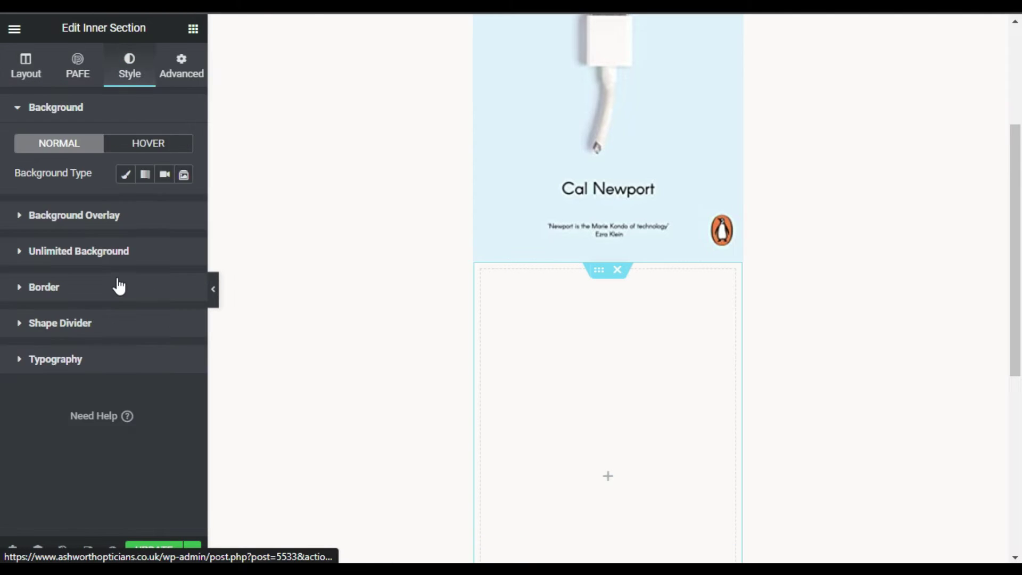
- Add an inset box shadow with blur 30 to the lower inner section
click(57, 288)
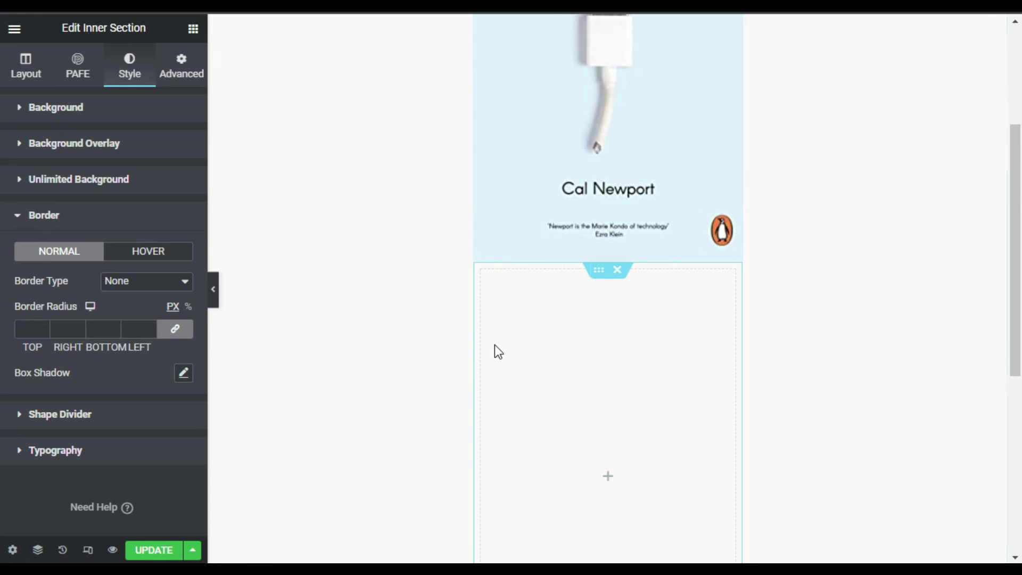
scroll(566, 370, down, 2)
click(183, 373)
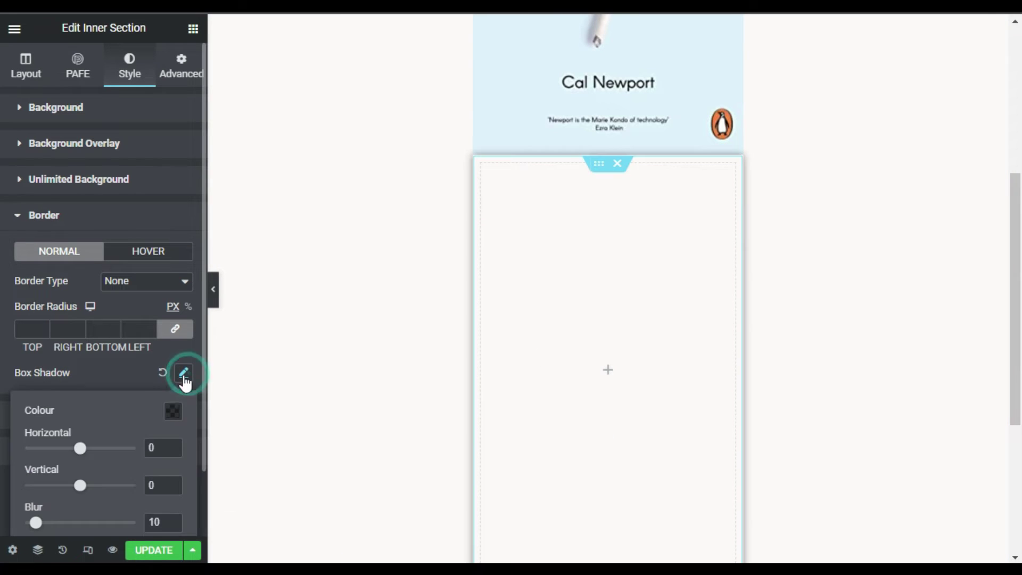
scroll(85, 460, down, 2)
double_click(155, 446)
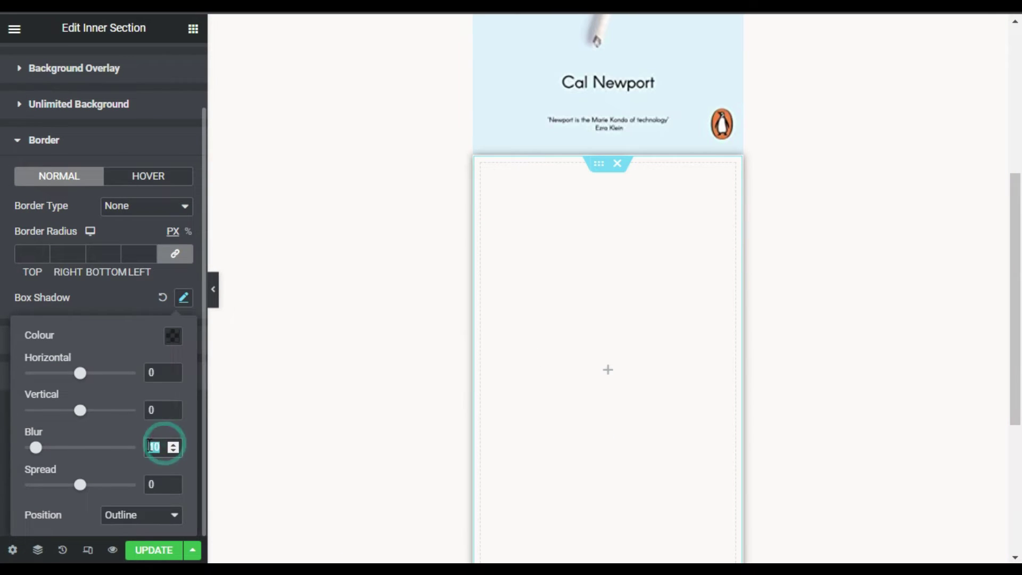
text(30)
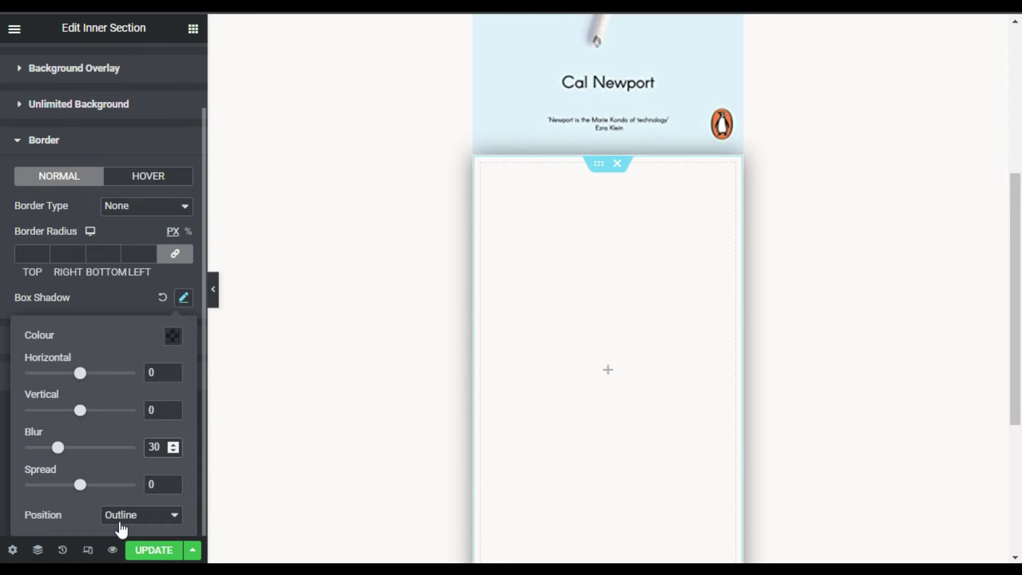
click(128, 514)
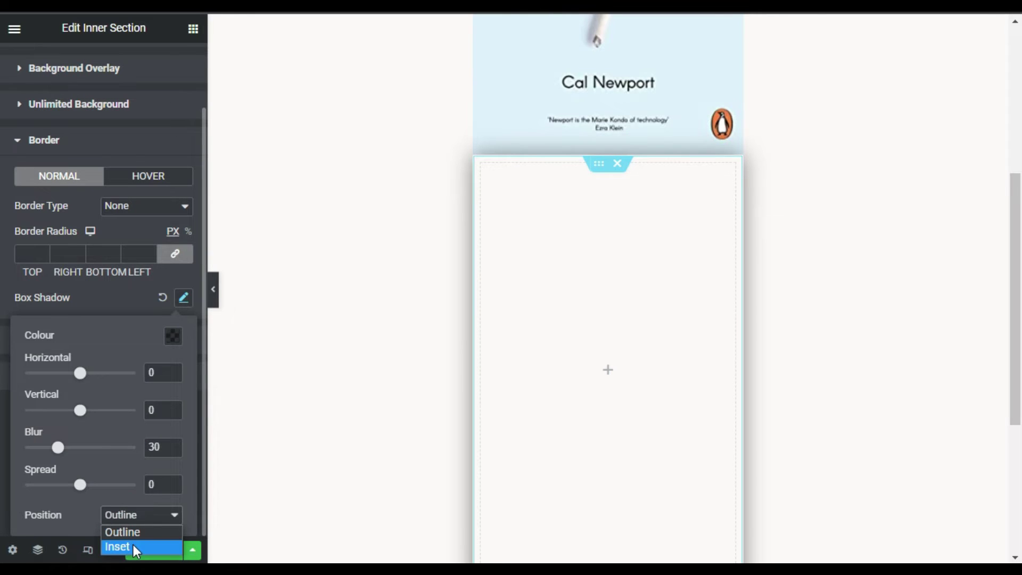
click(133, 546)
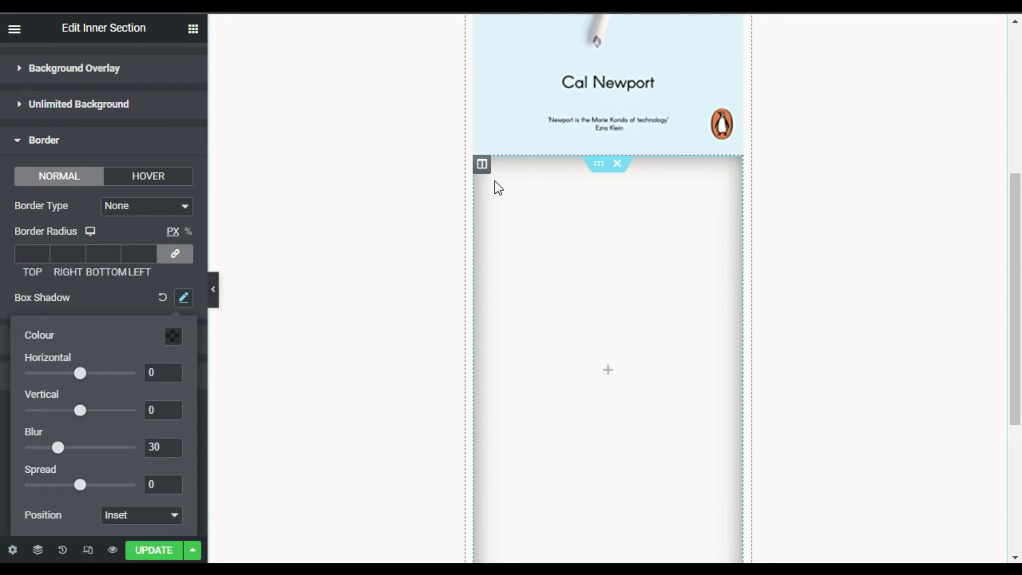
- Set the lower column's padding to 40 top and bottom, 25 left and right
click(482, 164)
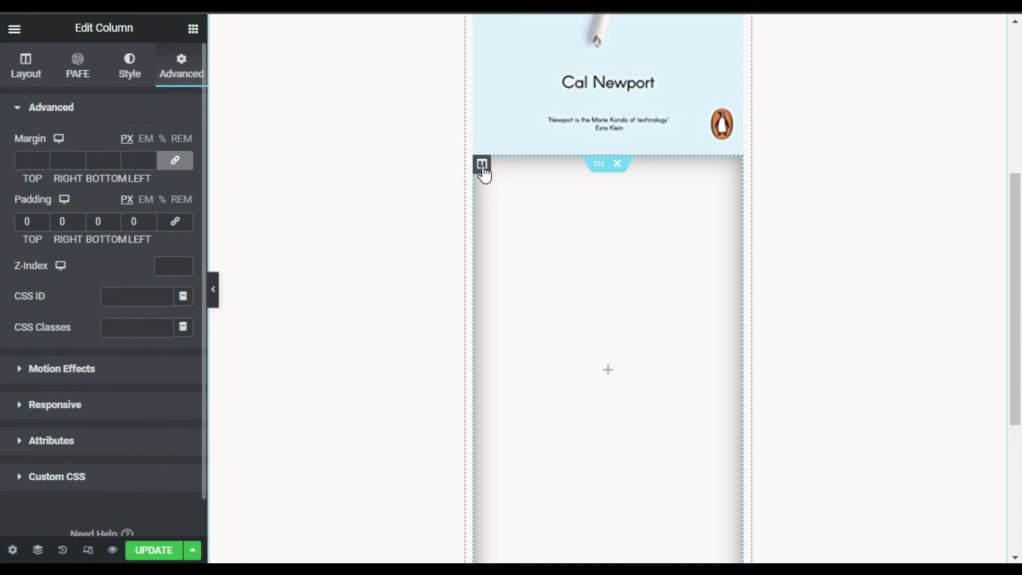
click(26, 223)
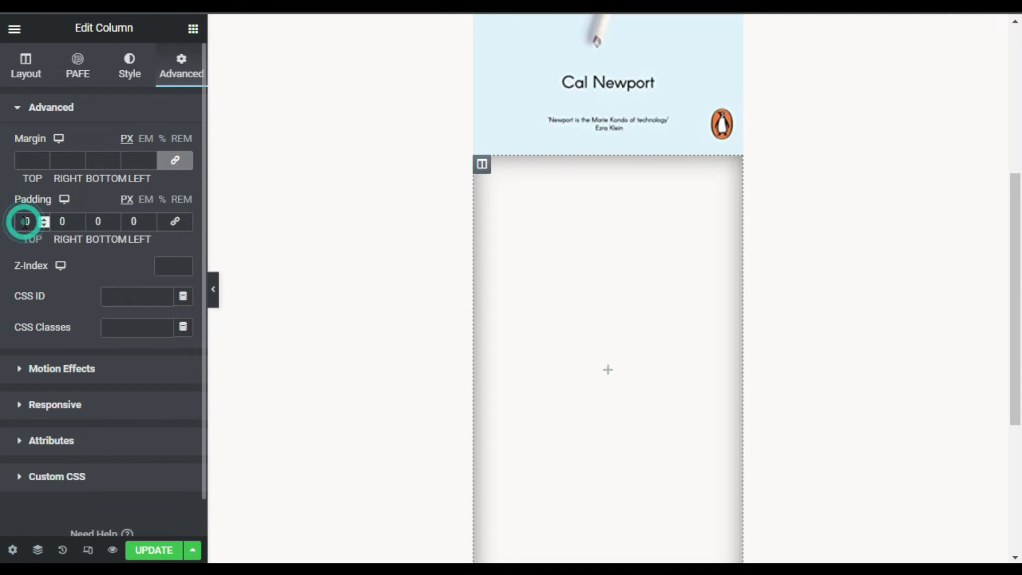
text(4)
click(87, 222)
text(4)
double_click(68, 221)
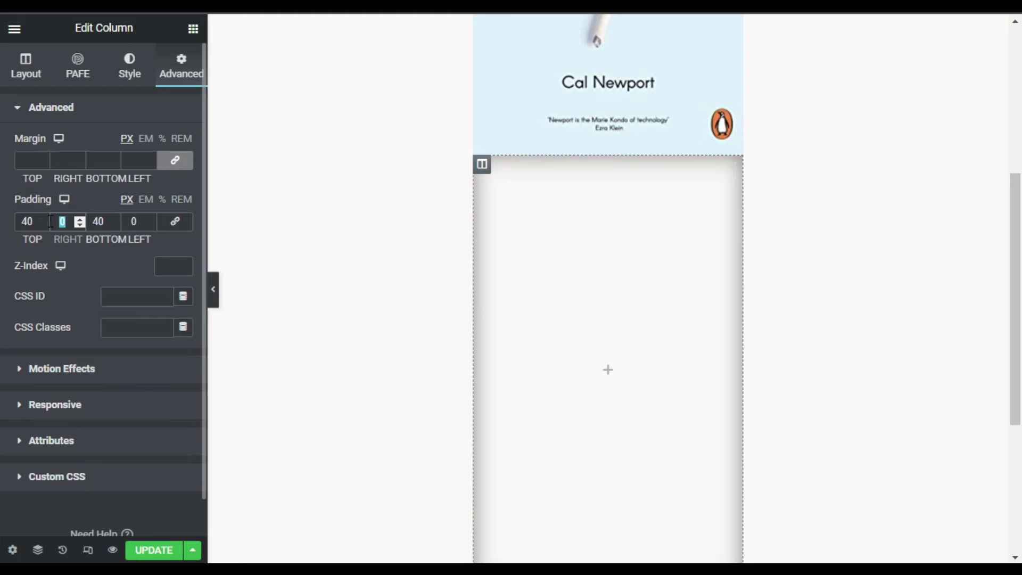
double_click(128, 221)
text(25)
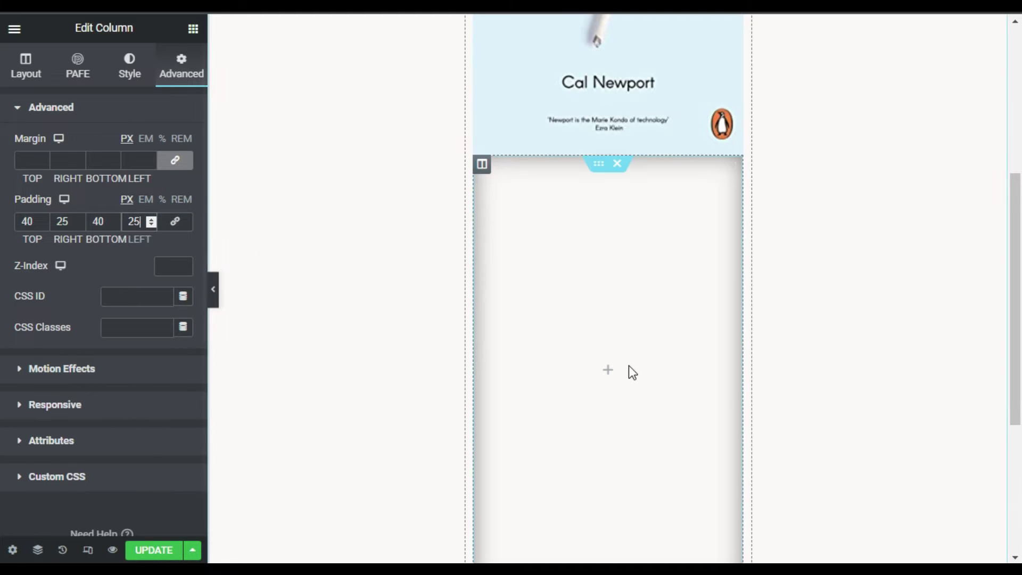
- Set the column's vertical alignment to Middle and place a Heading widget in it
click(25, 66)
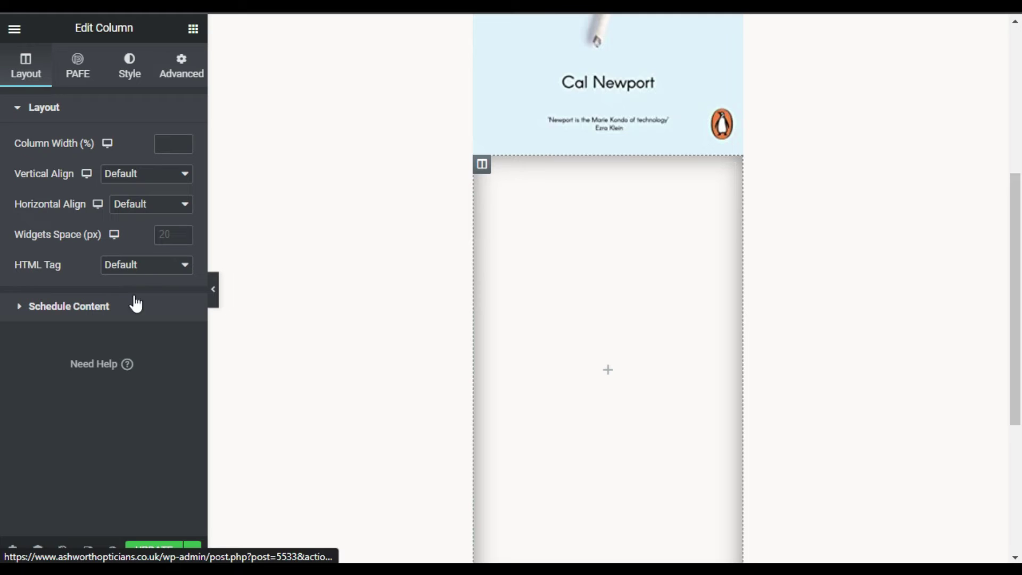
click(147, 178)
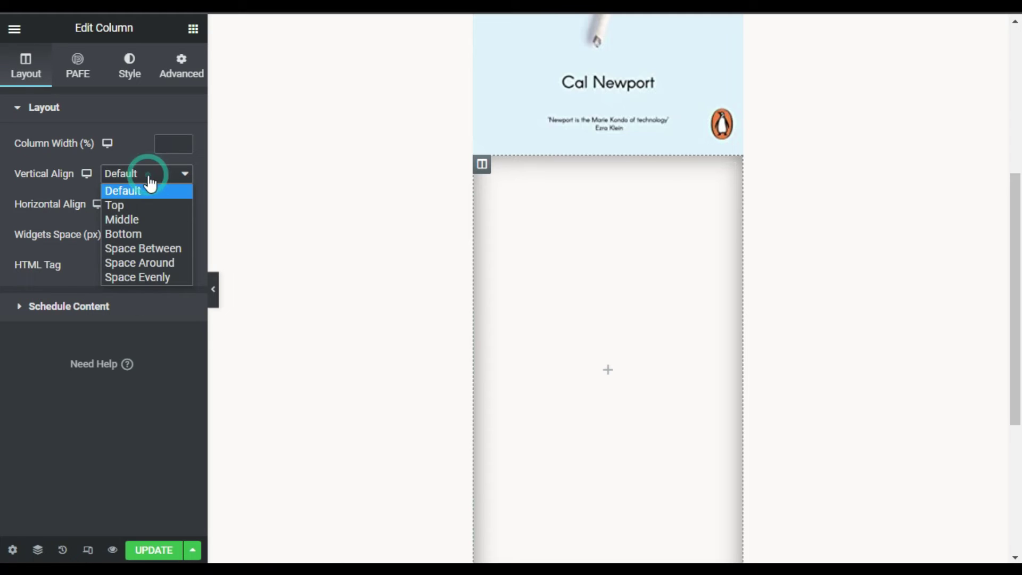
click(130, 224)
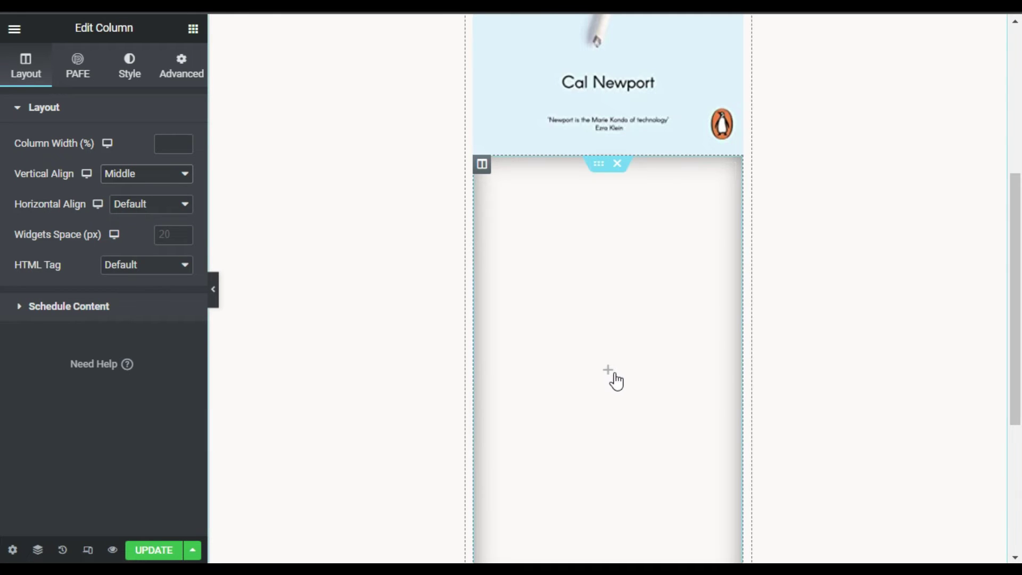
scroll(613, 375, down, 2)
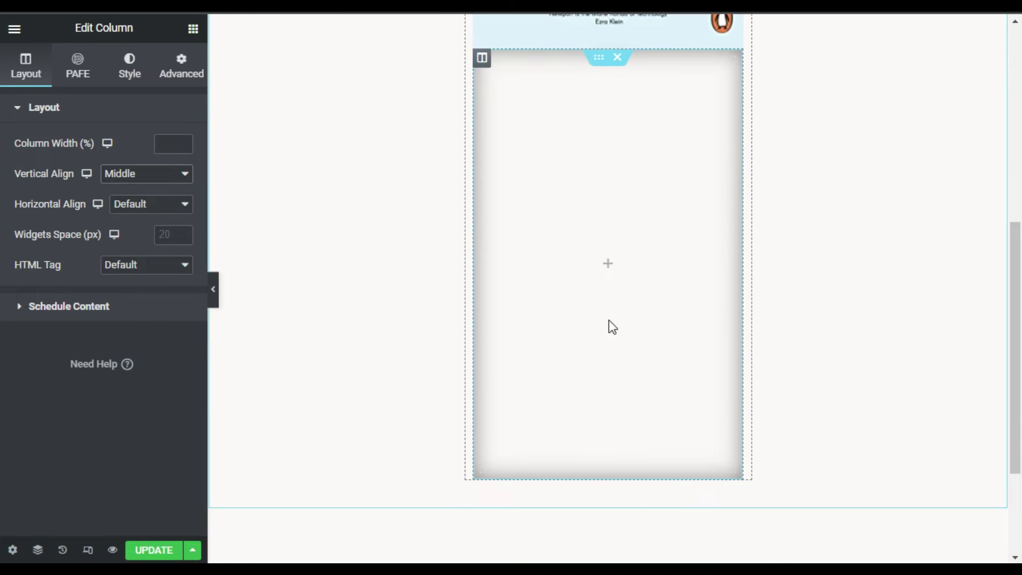
click(611, 269)
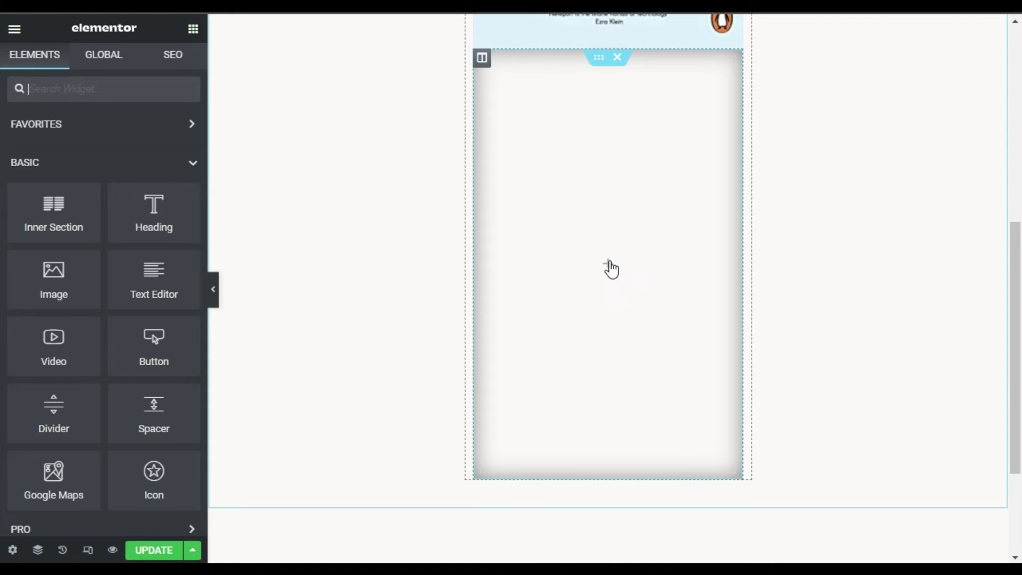
drag(130, 203, 603, 264)
- Change the heading title to Digital Minimalism and centre it
drag(149, 162, 23, 160)
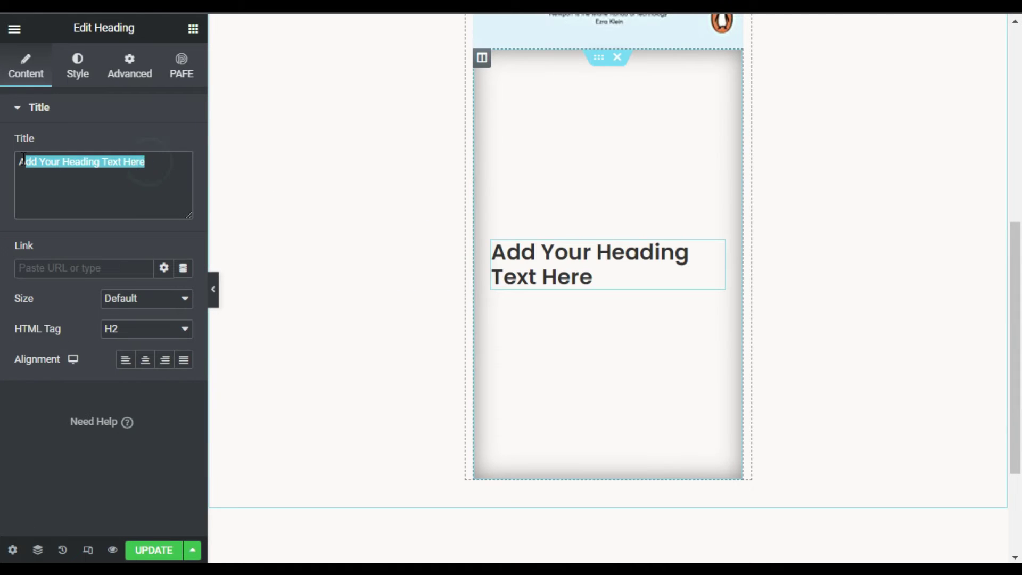
text(Digital Minimalism)
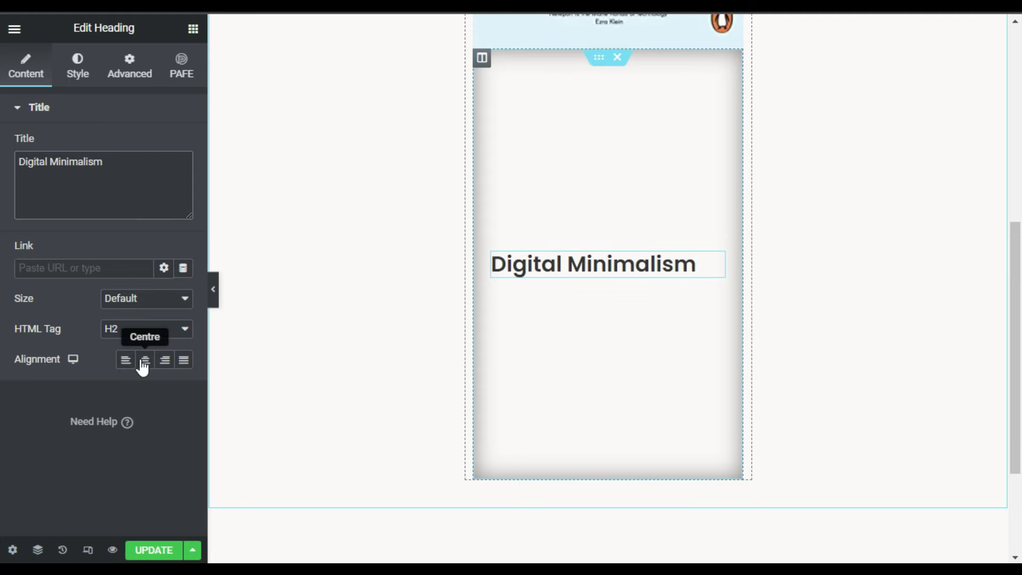
click(144, 364)
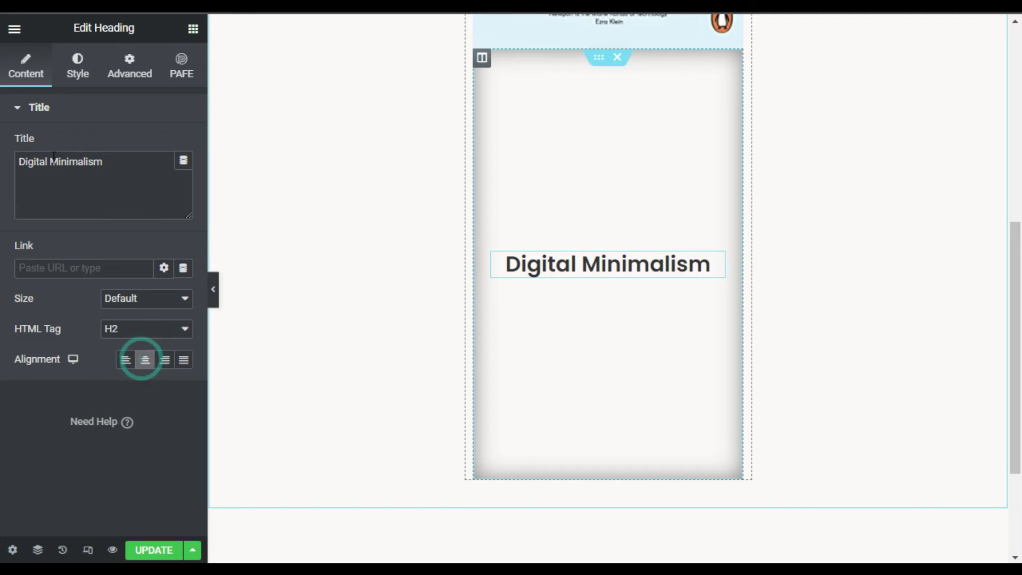
- Set the heading typography to size 40, weight 800, and uppercase
click(80, 65)
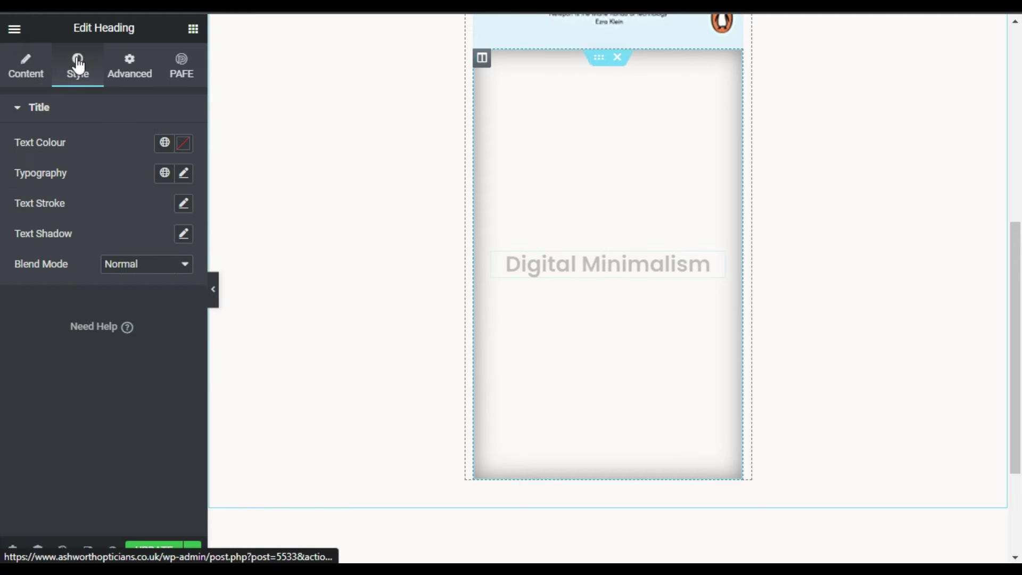
click(183, 174)
drag(25, 290, 50, 296)
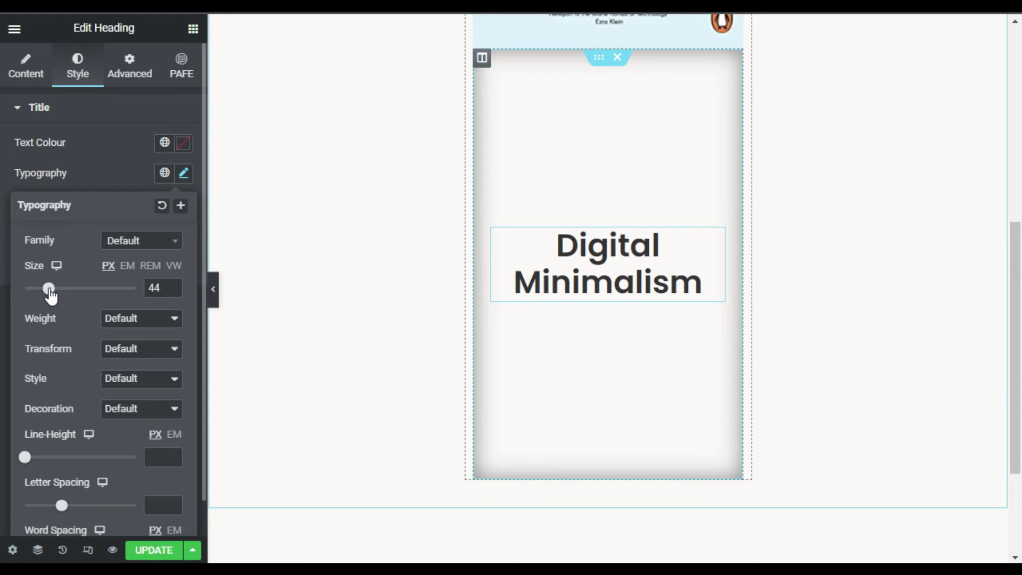
click(172, 290)
click(172, 291)
click(172, 291)
click(173, 291)
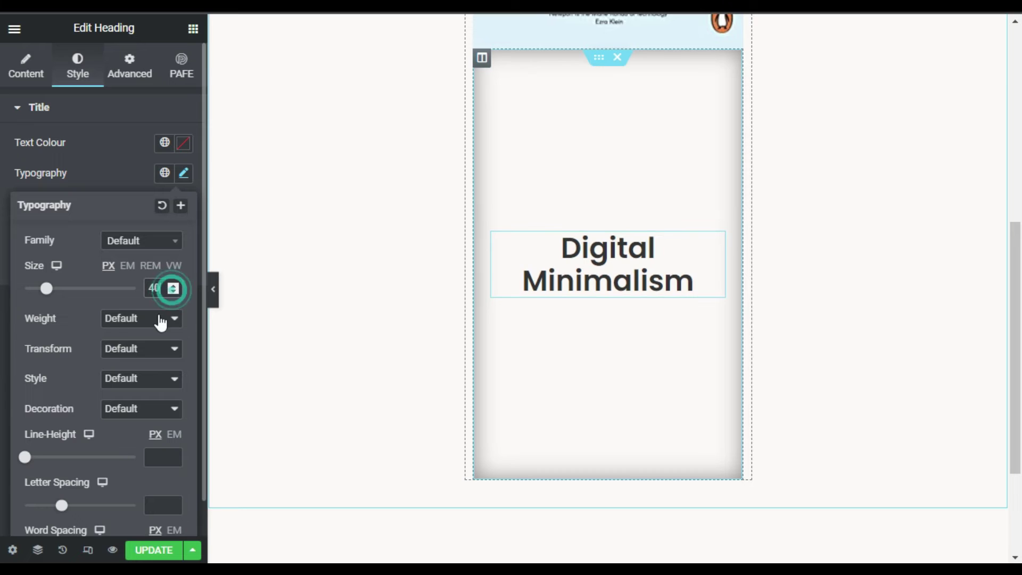
click(160, 319)
click(149, 433)
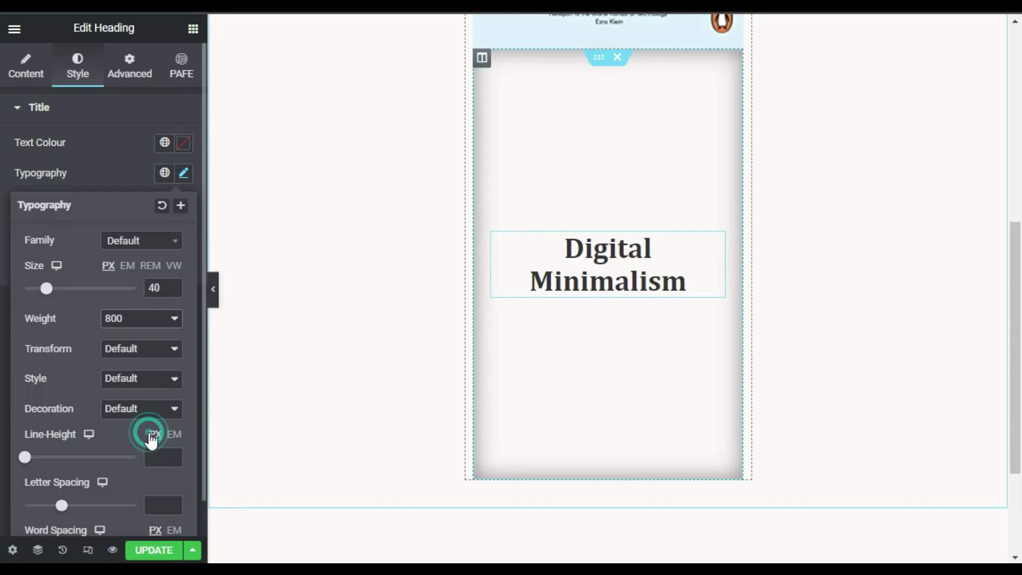
click(123, 351)
click(135, 382)
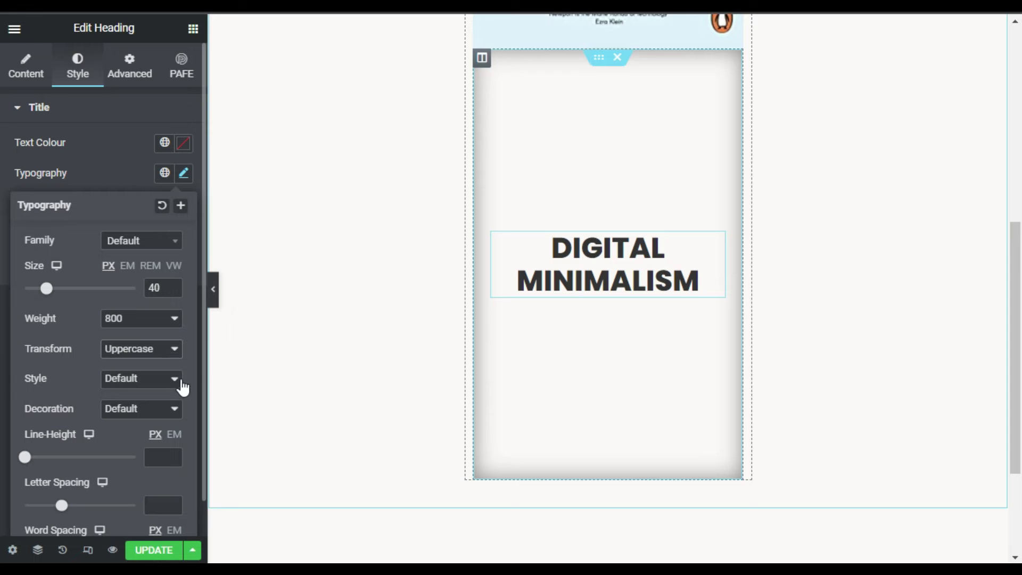
click(194, 33)
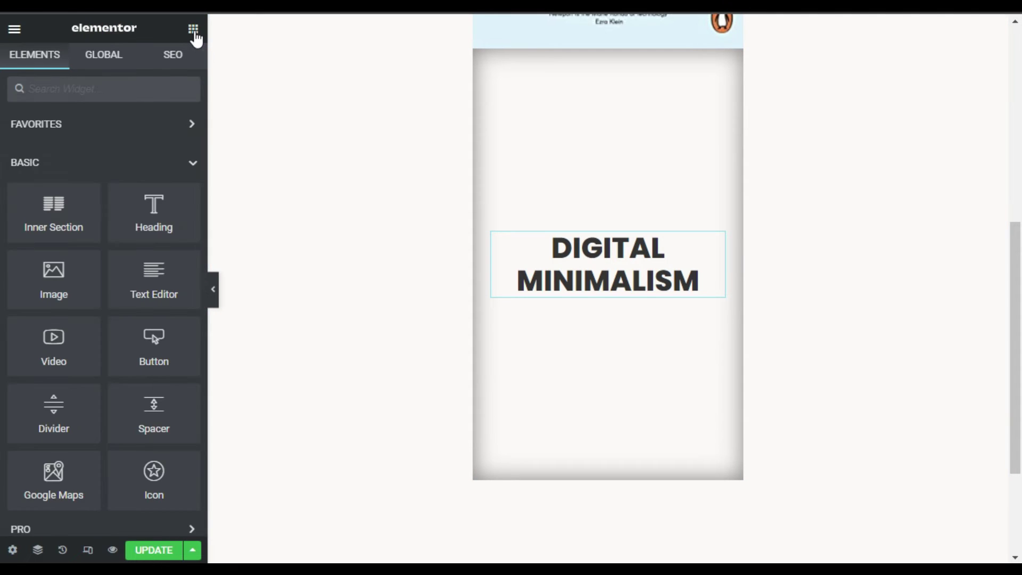
- Add a text block below the heading reading 'Choosing a Focused Life in a Noisy World'
drag(157, 299, 658, 291)
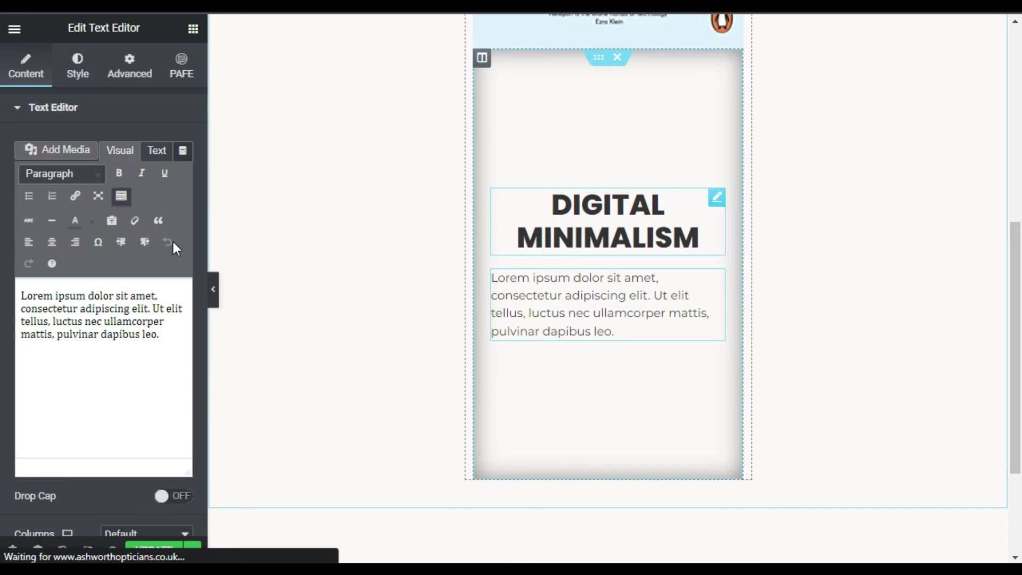
click(167, 338)
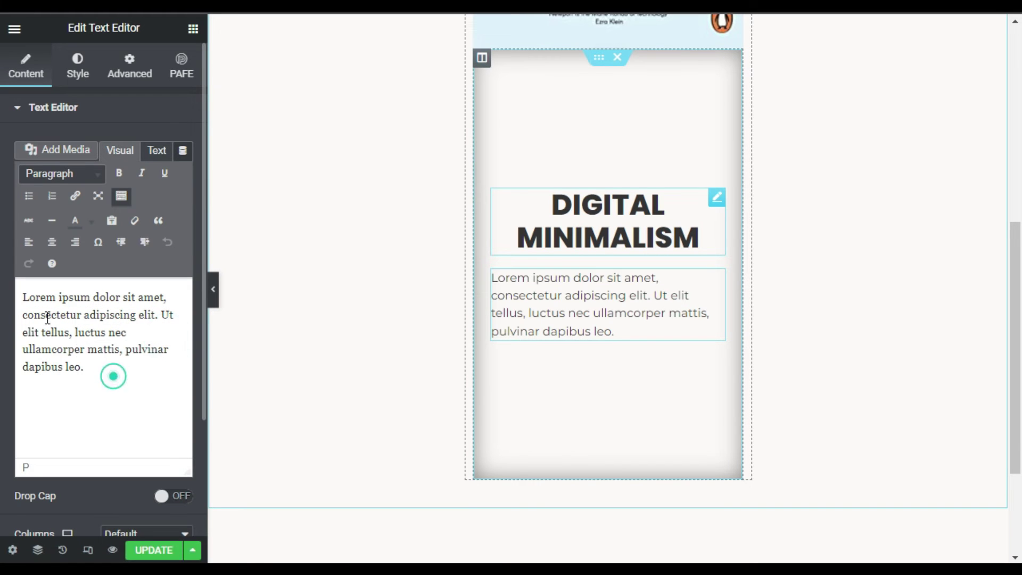
key(ctrl+a)
text(Choosing a Focused Life in a Noisy World)
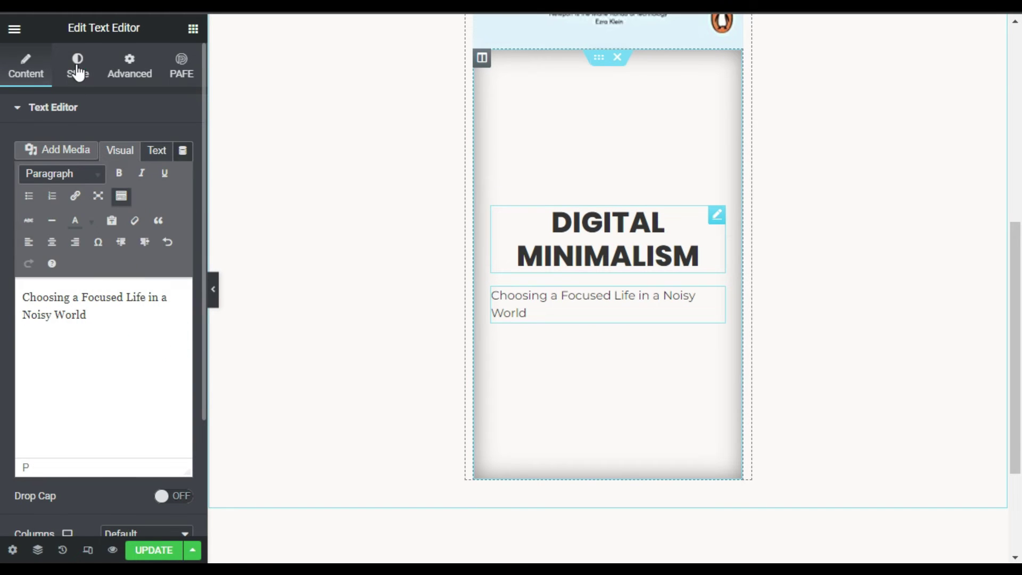
- Centre the subtitle text and make its colour black
click(77, 66)
click(146, 147)
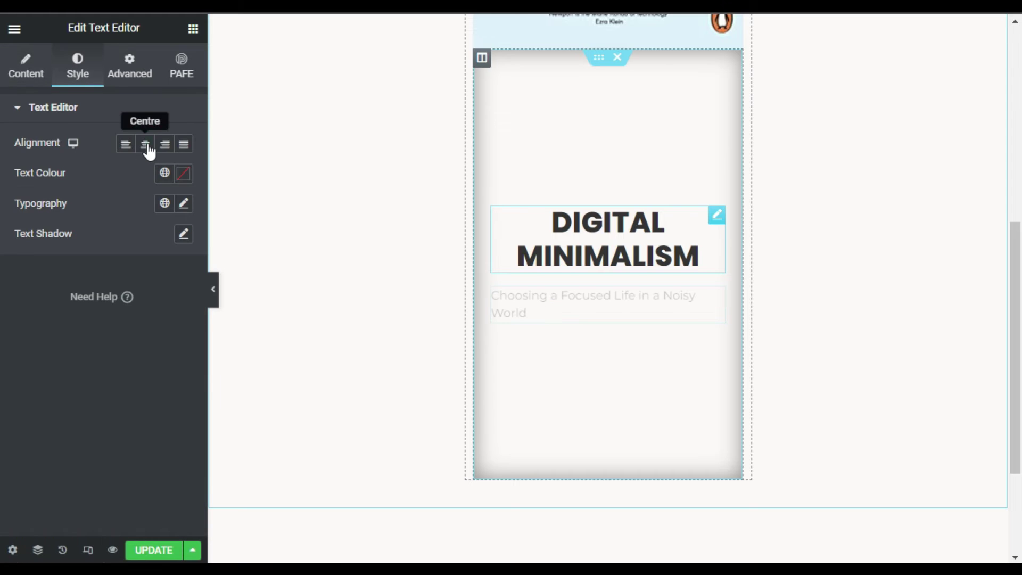
click(183, 175)
drag(137, 285, 107, 349)
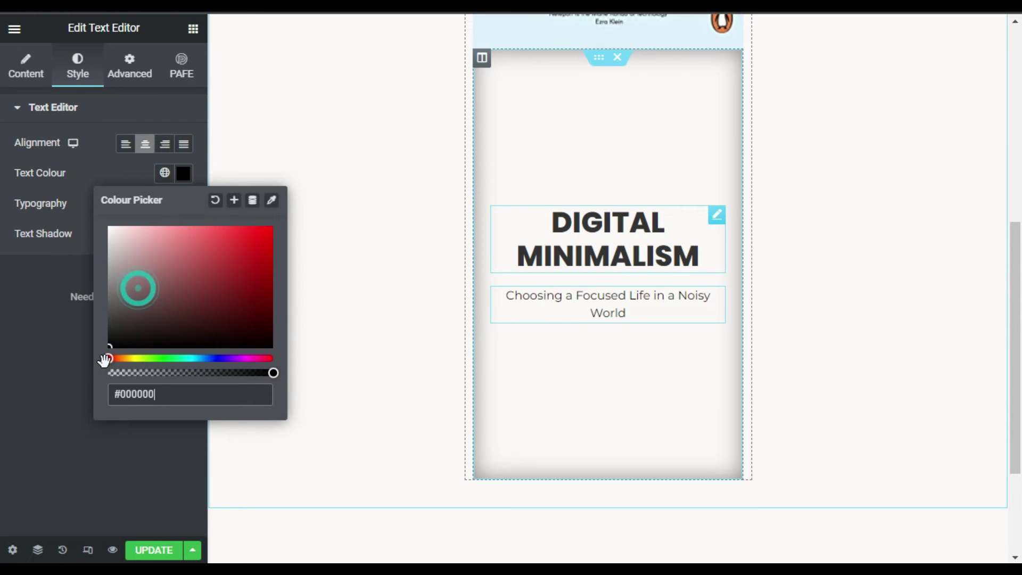
click(34, 353)
- Set the subtitle font family to Roboto Condensed
click(183, 205)
click(137, 272)
click(120, 293)
text(robot)
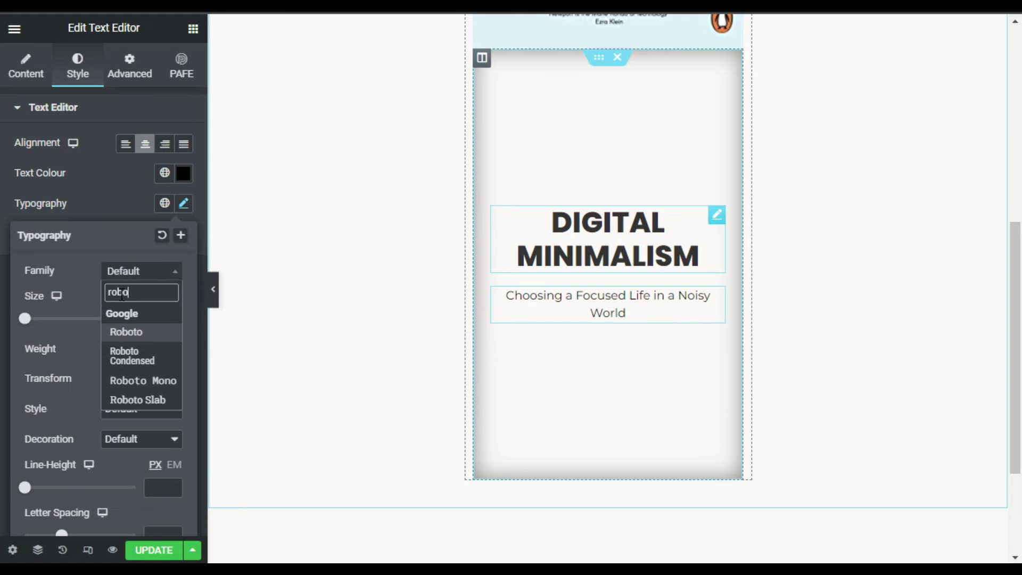
click(145, 358)
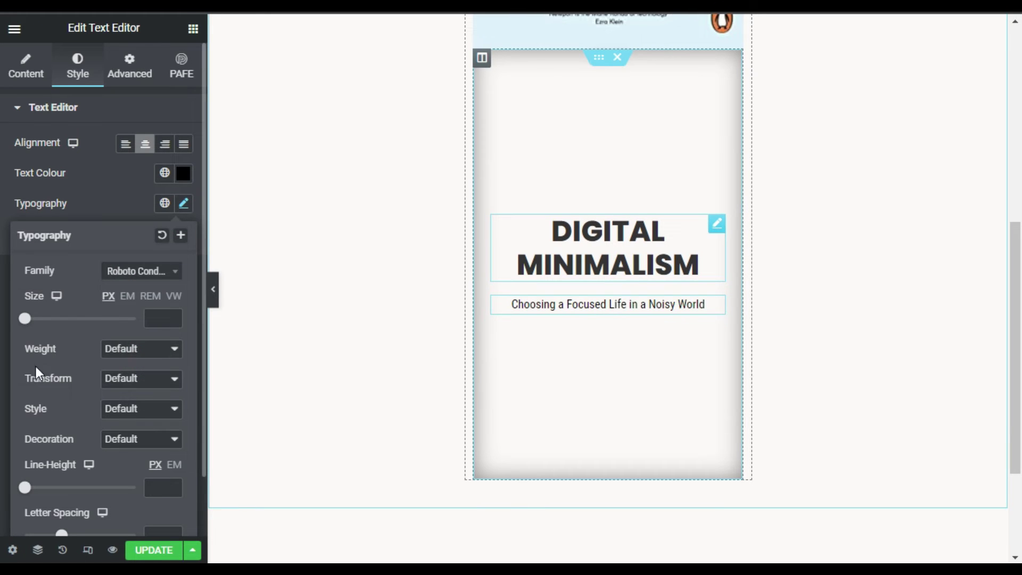
- Set the subtitle font size to 25 and weight to 600
drag(23, 330, 36, 331)
drag(161, 318, 155, 318)
text(5)
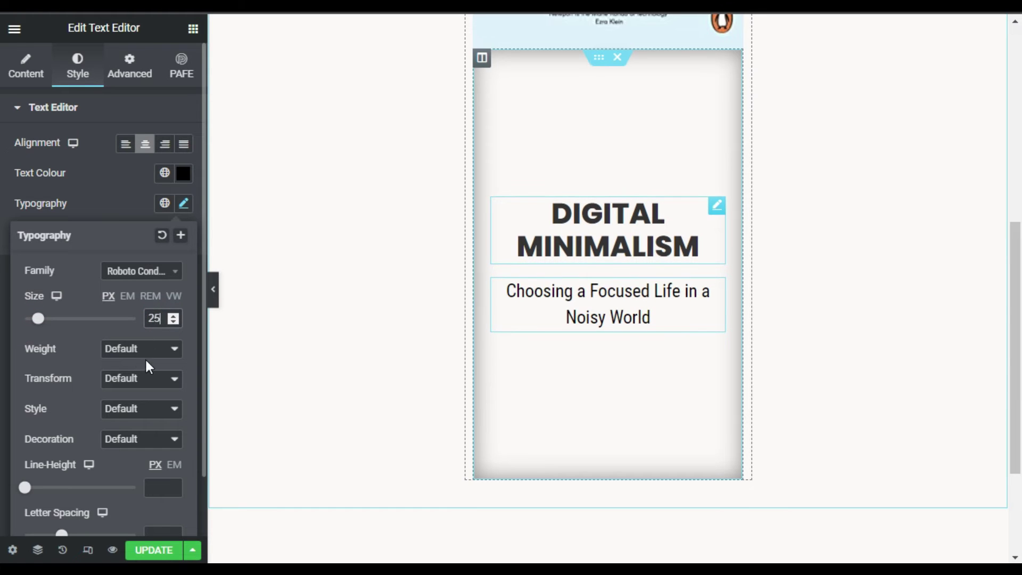
click(137, 348)
click(136, 438)
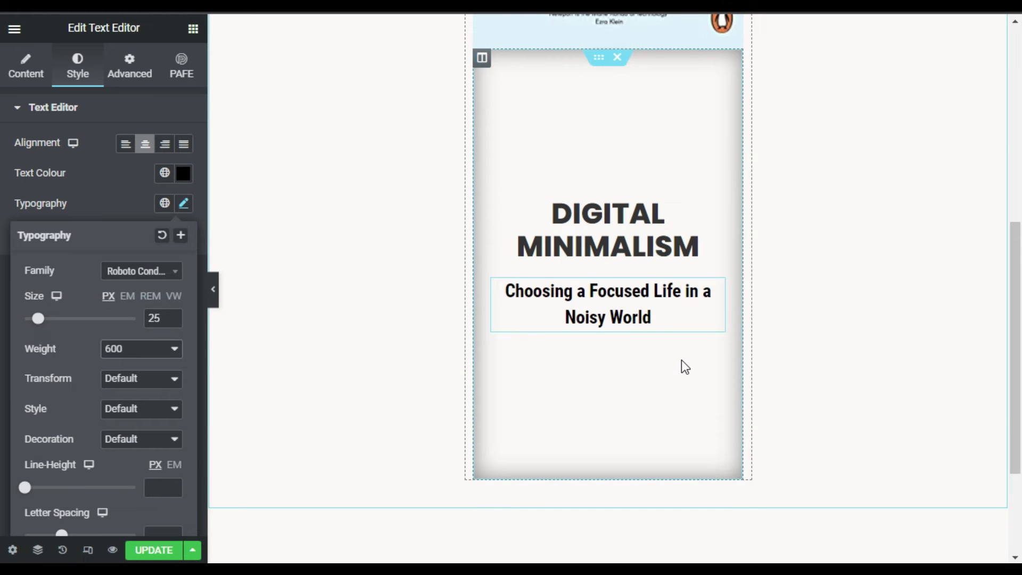
scroll(582, 376, up, 8)
scroll(584, 378, down, 8)
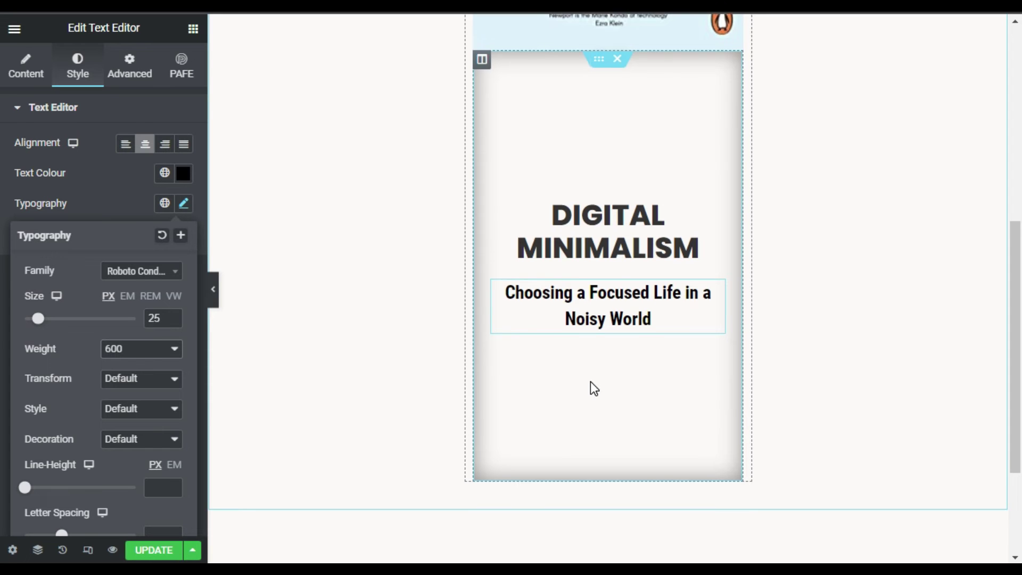
scroll(590, 381, up, 4)
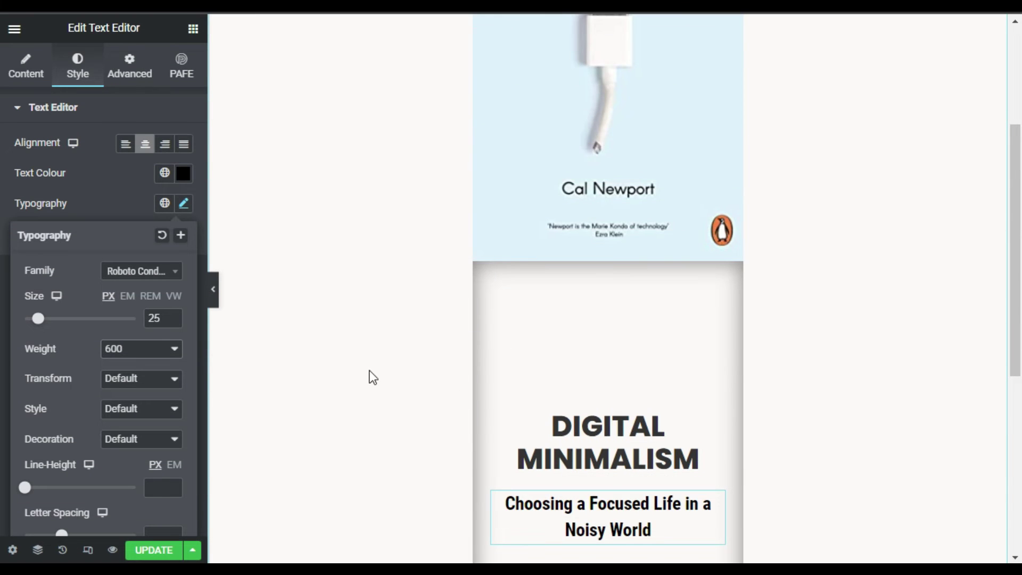
scroll(481, 379, up, 4)
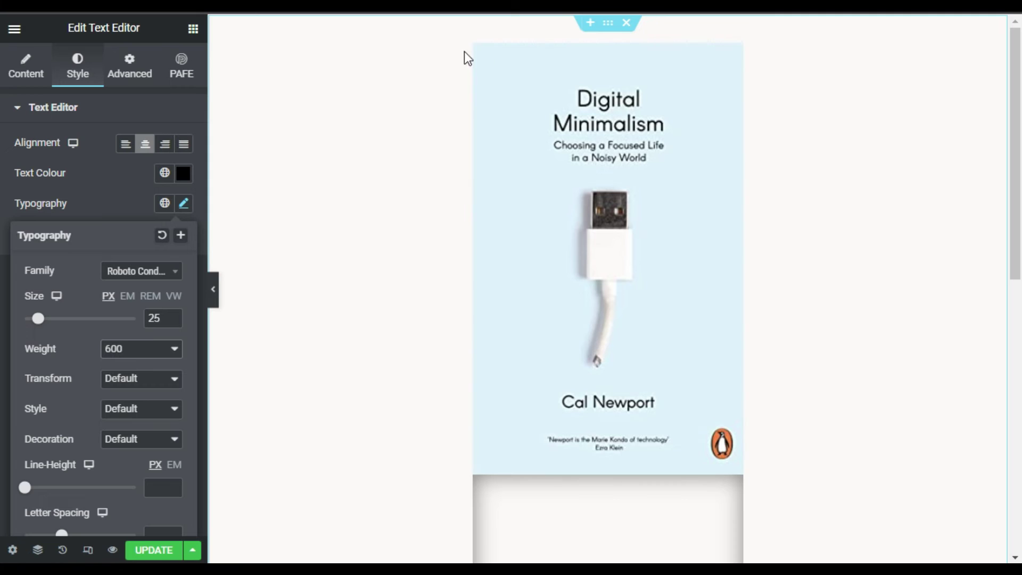
- Give the cover column z-index 1 and the CSS class cover
click(473, 53)
click(172, 265)
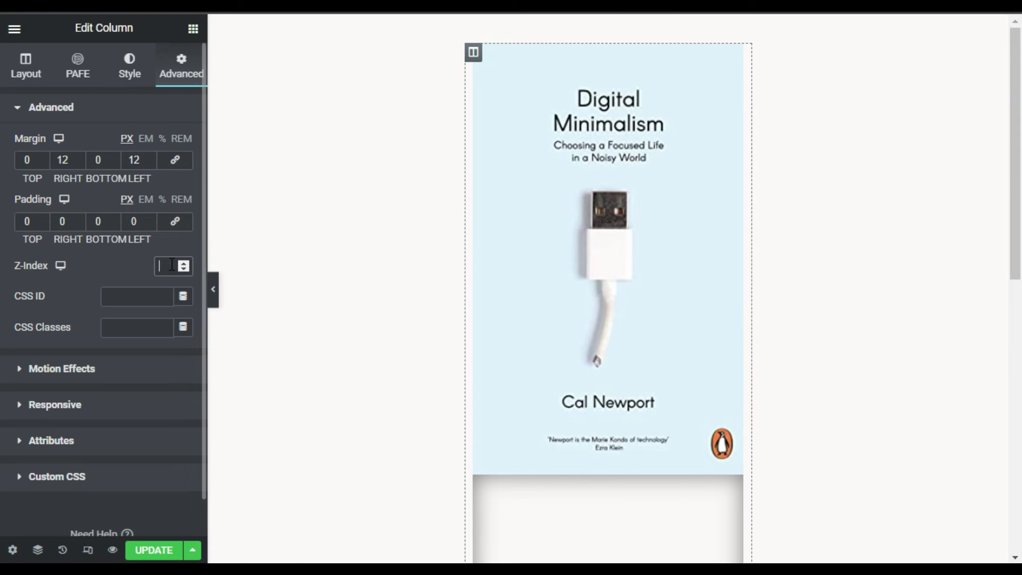
click(137, 329)
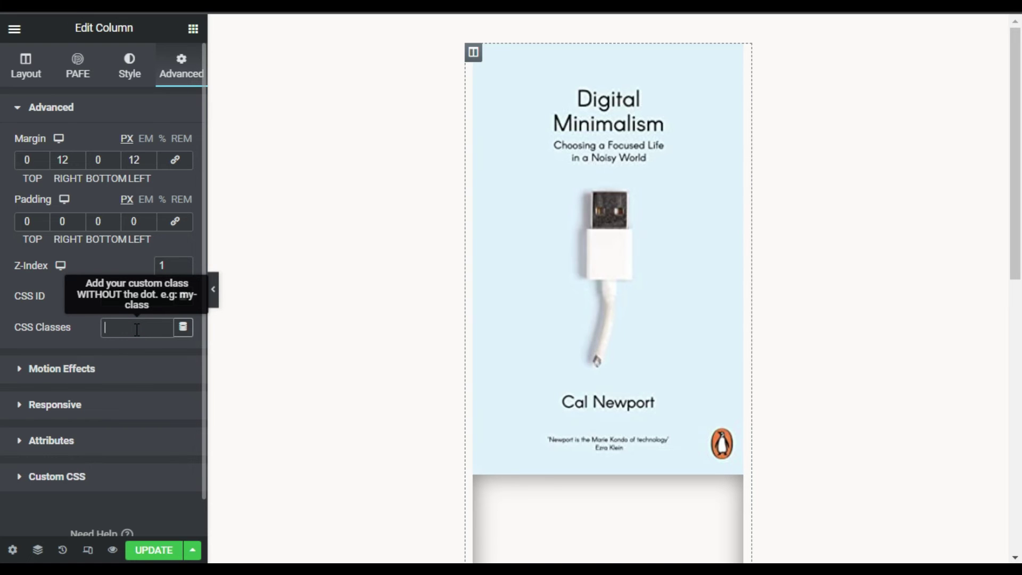
text(cover)
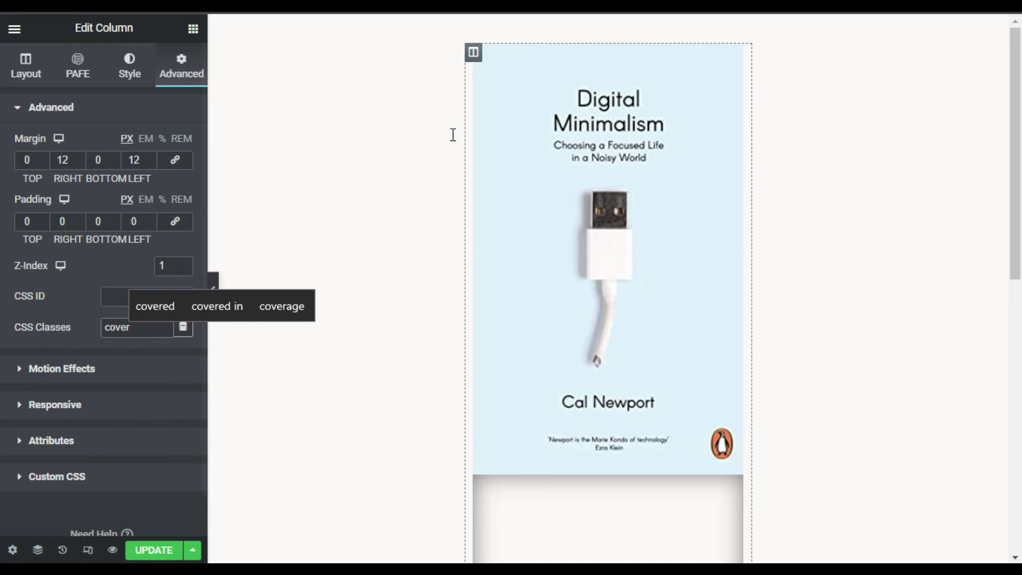
- Give the cover's inner section z-index 1 and the CSS class book-cover
click(603, 60)
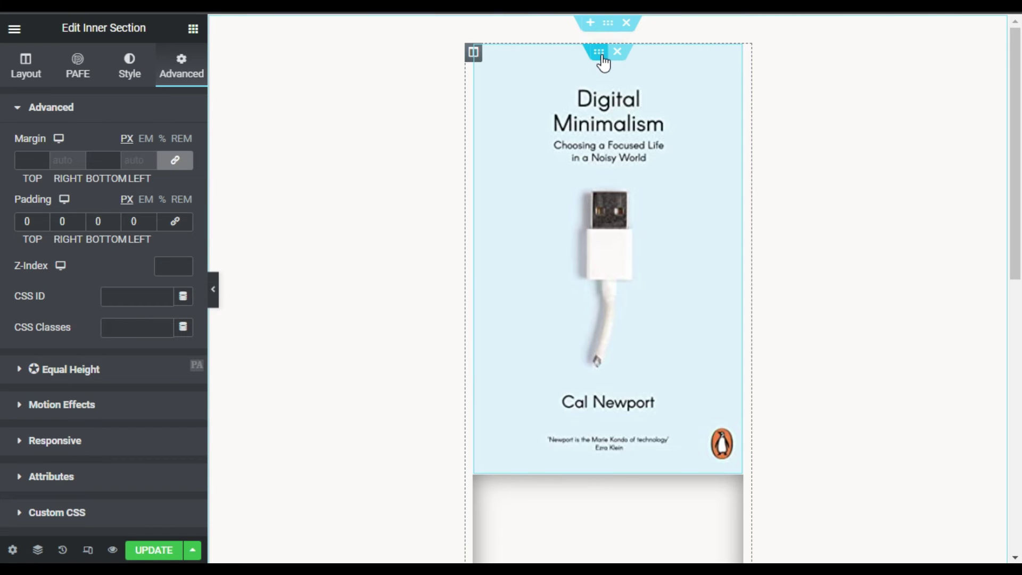
click(161, 266)
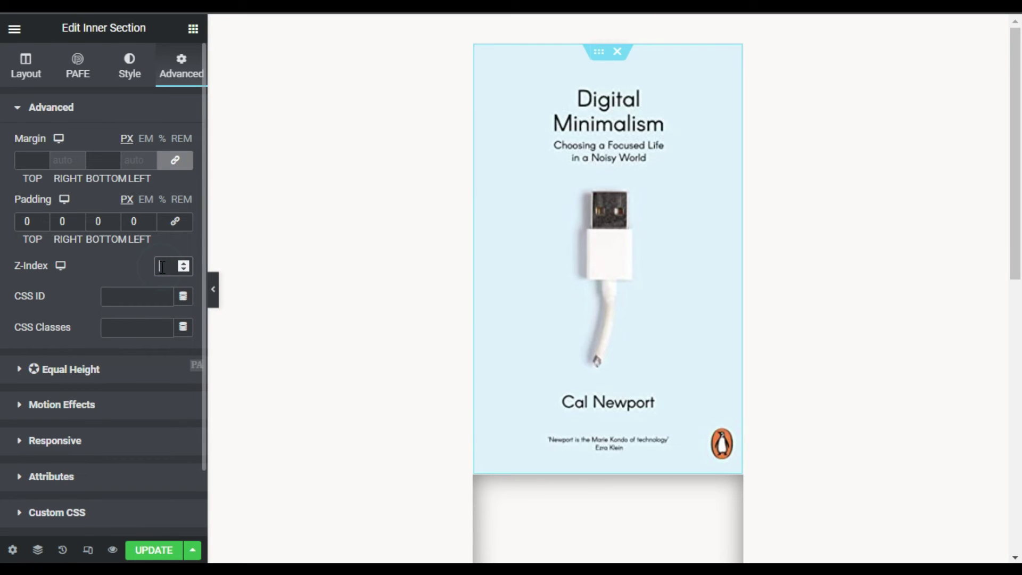
text(1)
click(124, 331)
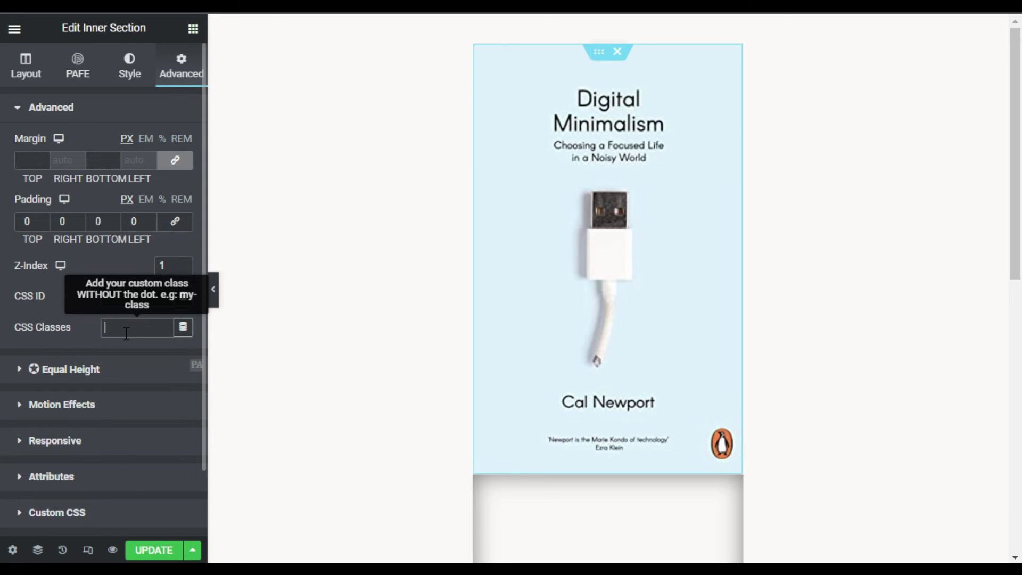
text(book cover)
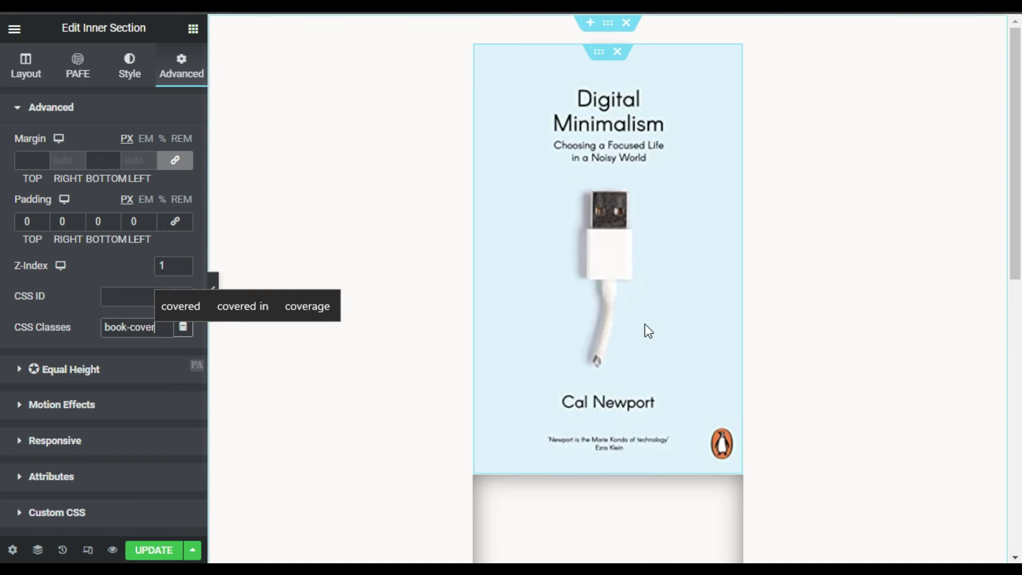
scroll(639, 326, down, 5)
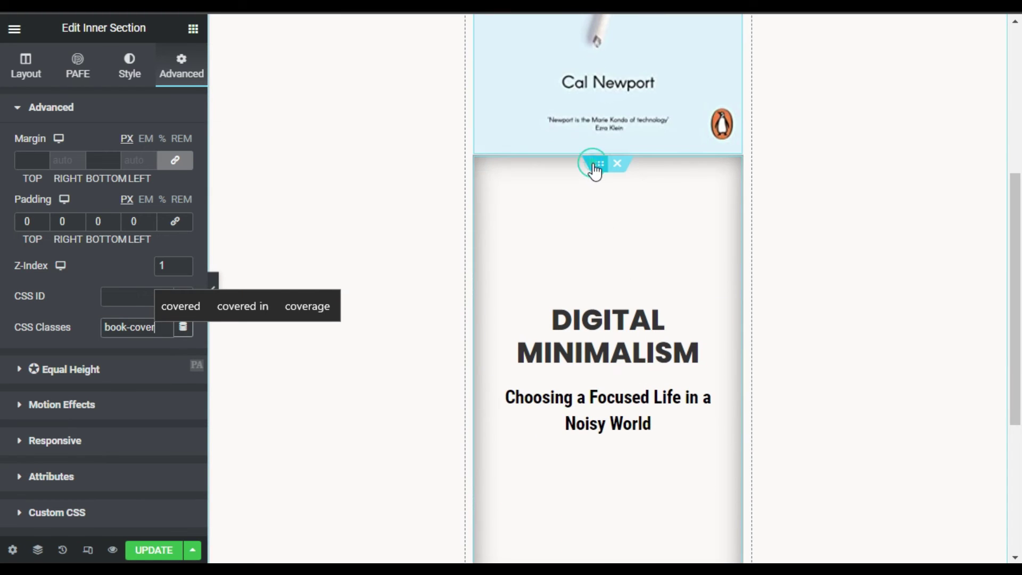
- Give the lower inner section, the inner page, the CSS class book-opened
click(597, 170)
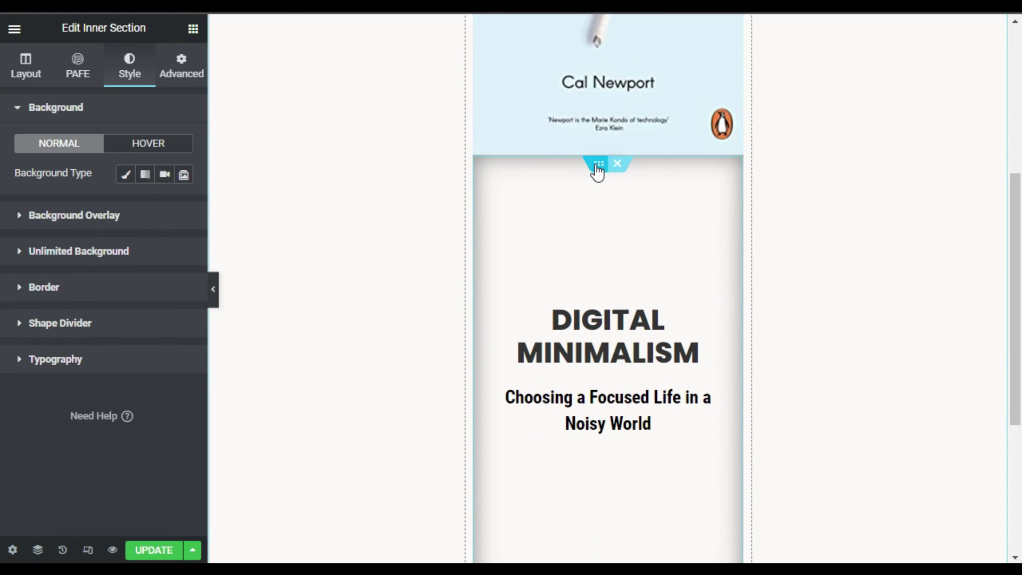
click(185, 73)
click(132, 328)
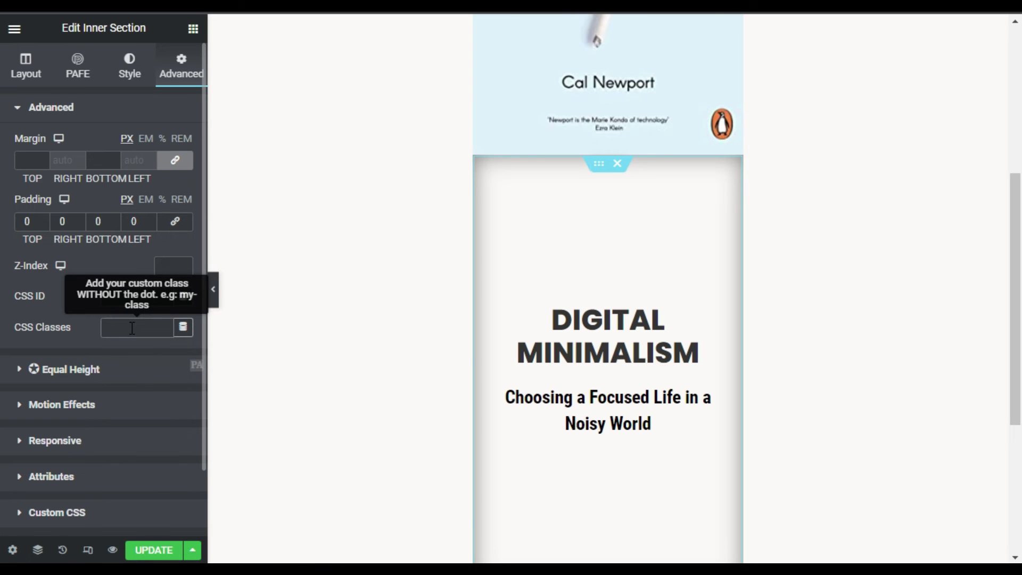
text(book-opened)
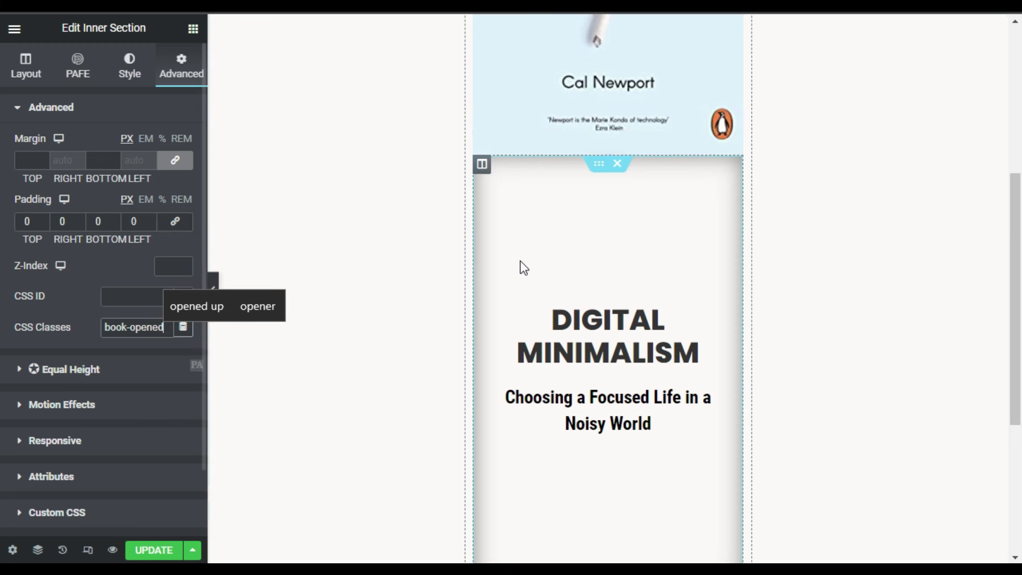
scroll(520, 261, down, 4)
scroll(538, 331, up, 6)
scroll(542, 346, up, 1)
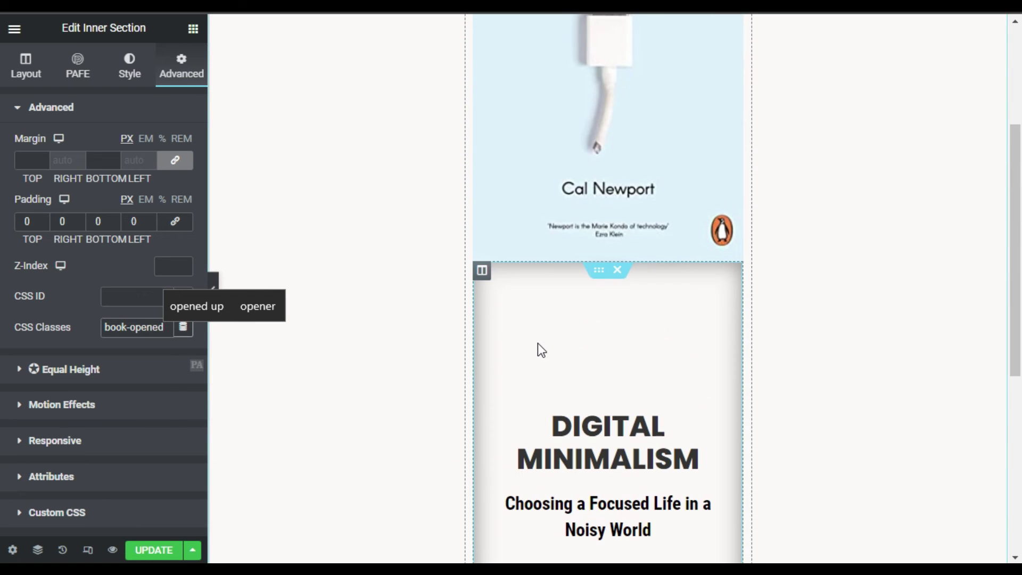
scroll(538, 356, down, 3)
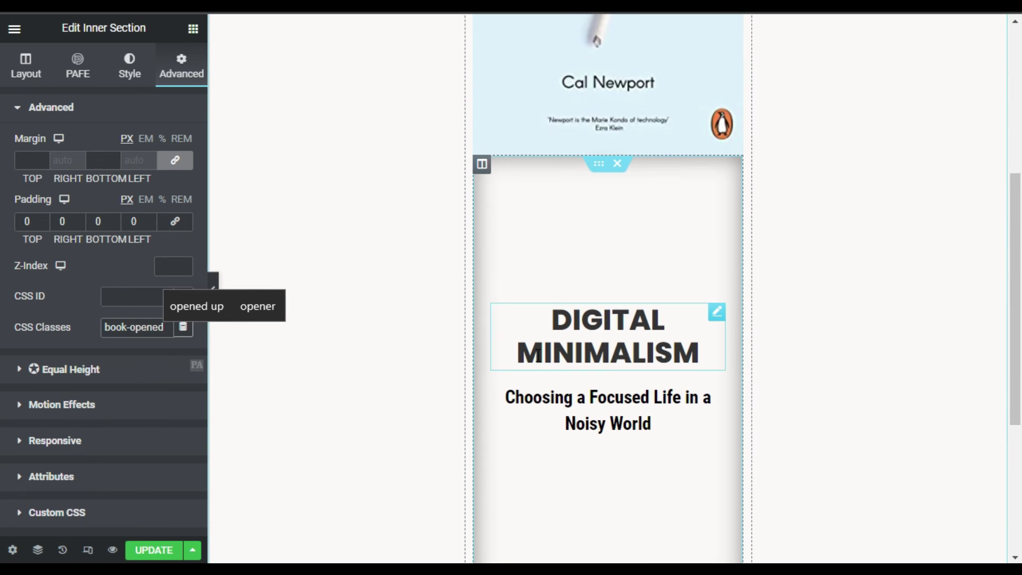
scroll(549, 391, up, 6)
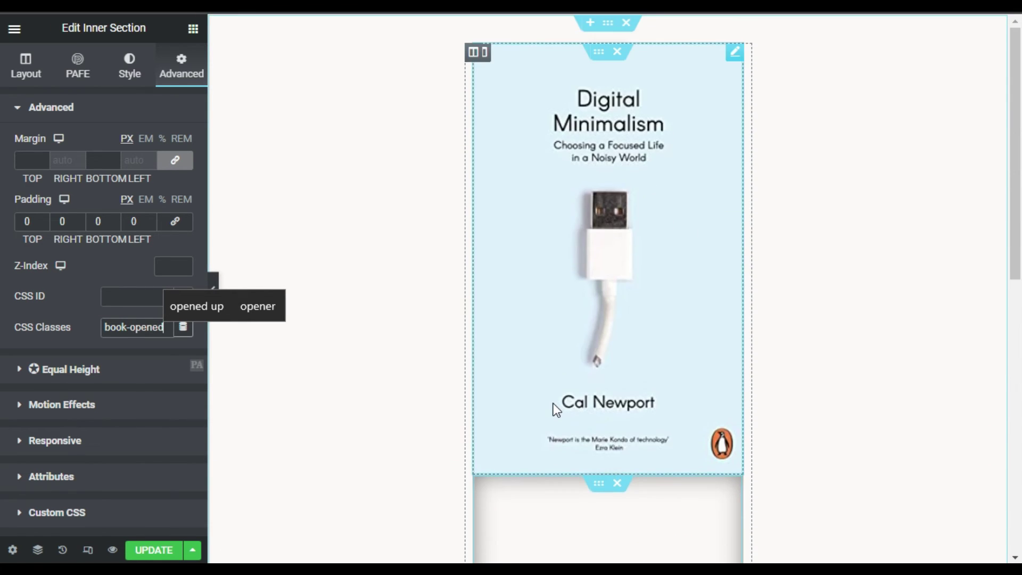
- Paste the book-opening hover CSS into the outer section's Custom CSS
click(608, 24)
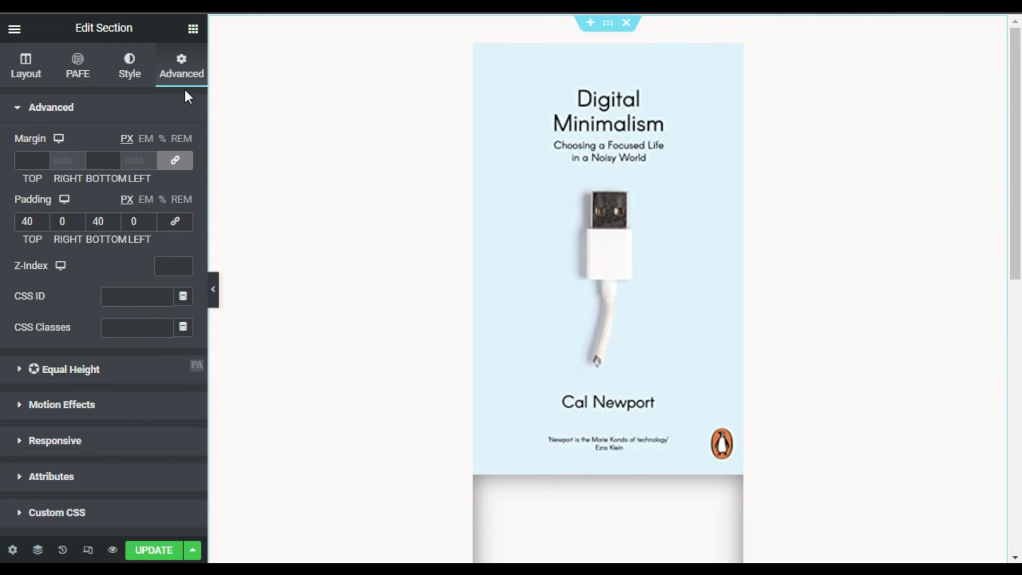
scroll(85, 222, down, 2)
click(87, 437)
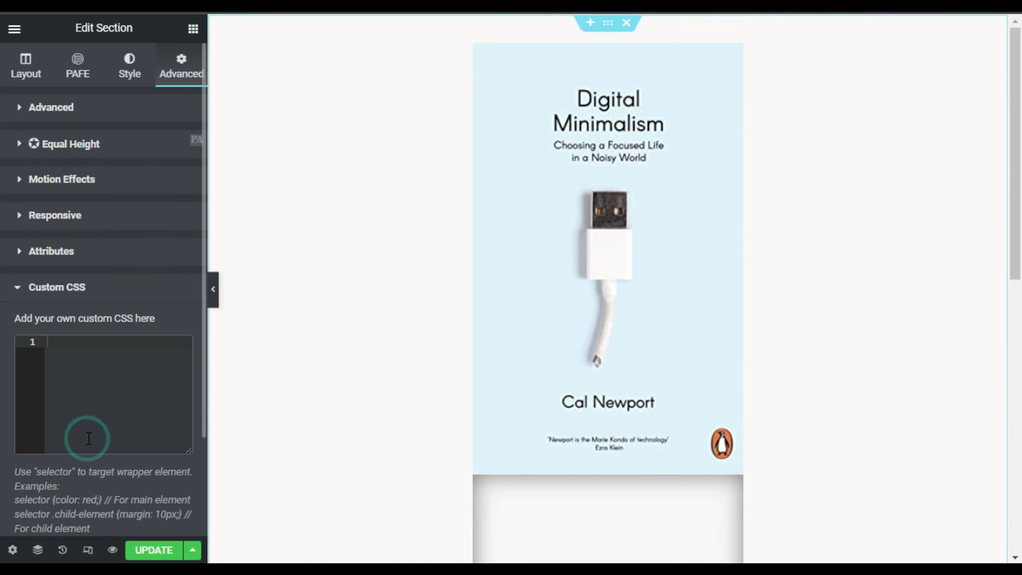
click(108, 386)
key(ctrl+v)
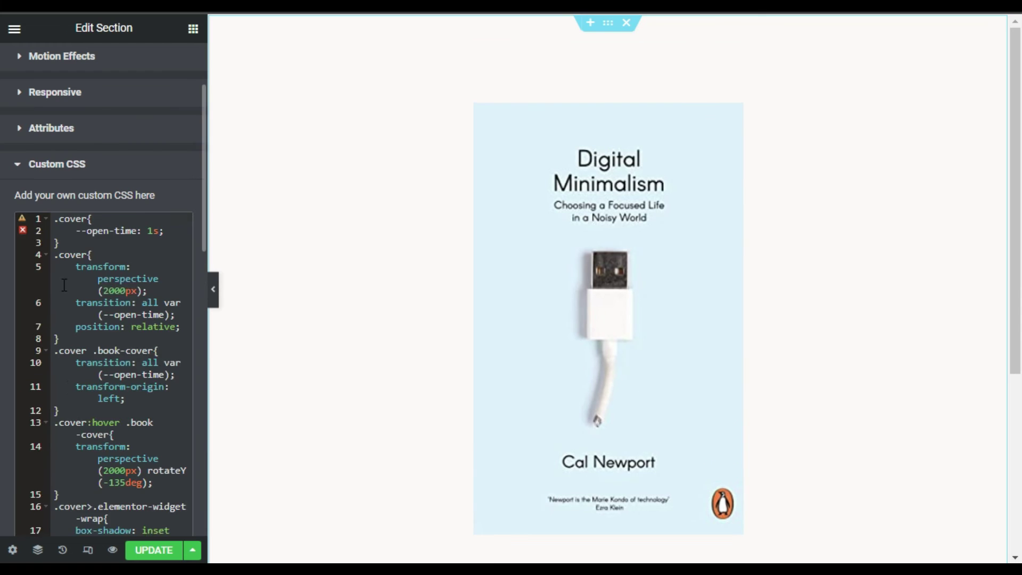
scroll(84, 318, down, 6)
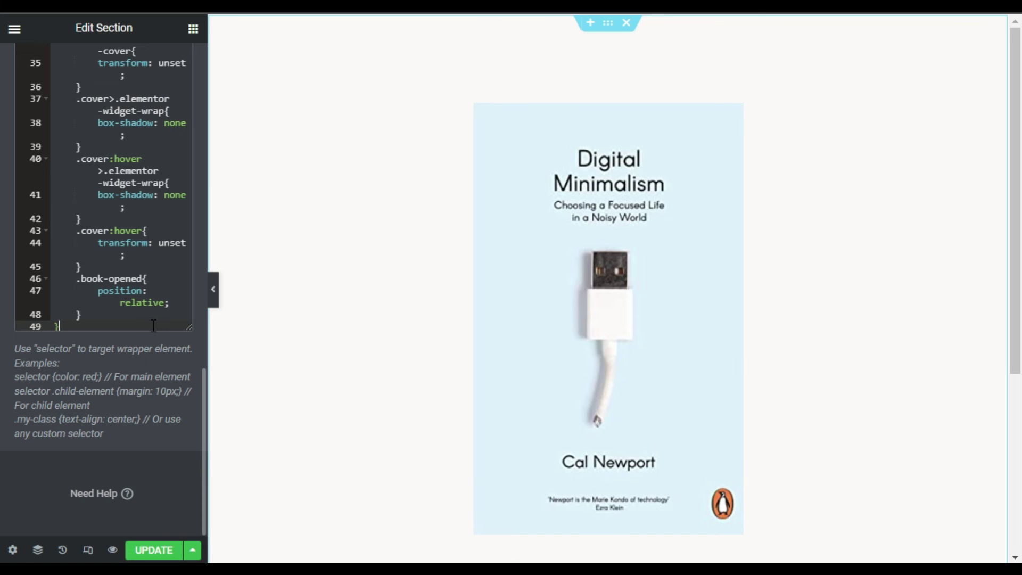
scroll(333, 400, down, 4)
scroll(335, 405, up, 2)
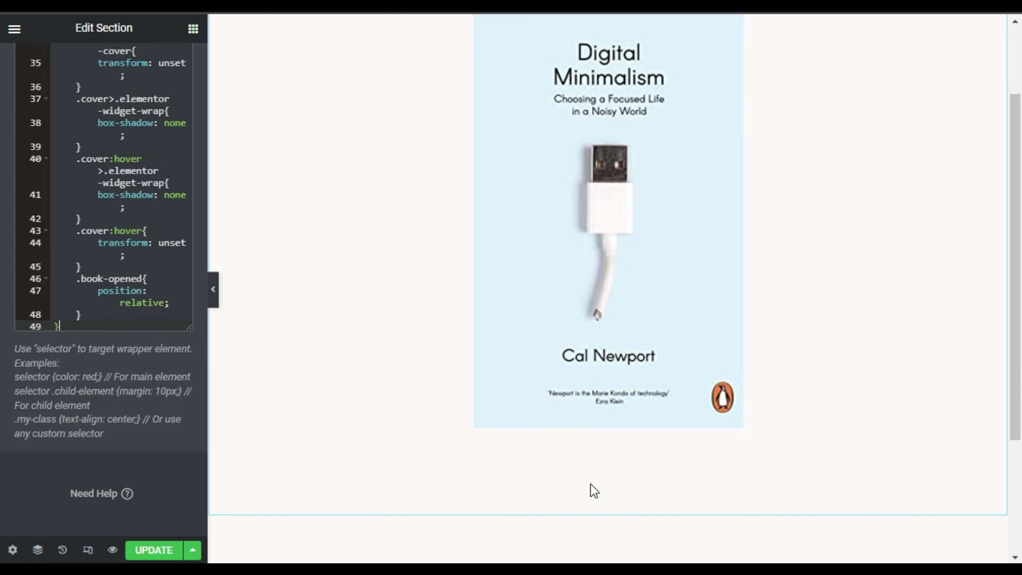
scroll(402, 464, up, 2)
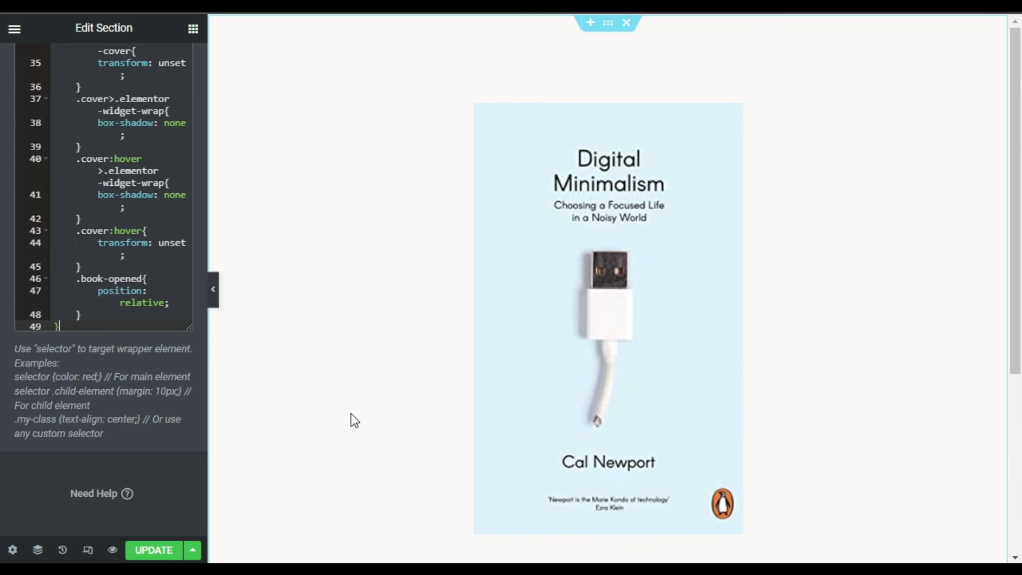
mouse_move(536, 407)
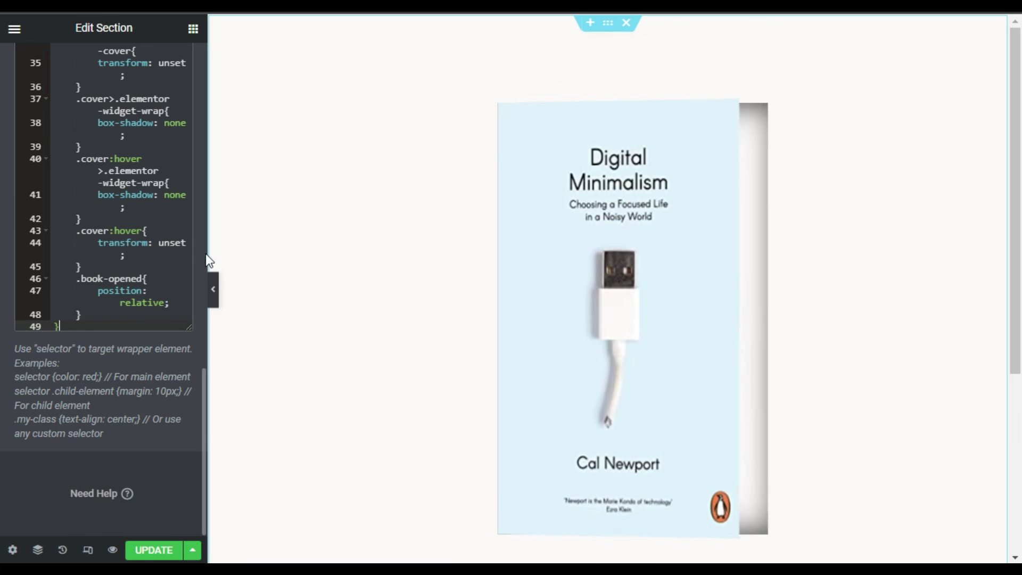
scroll(129, 294, up, 10)
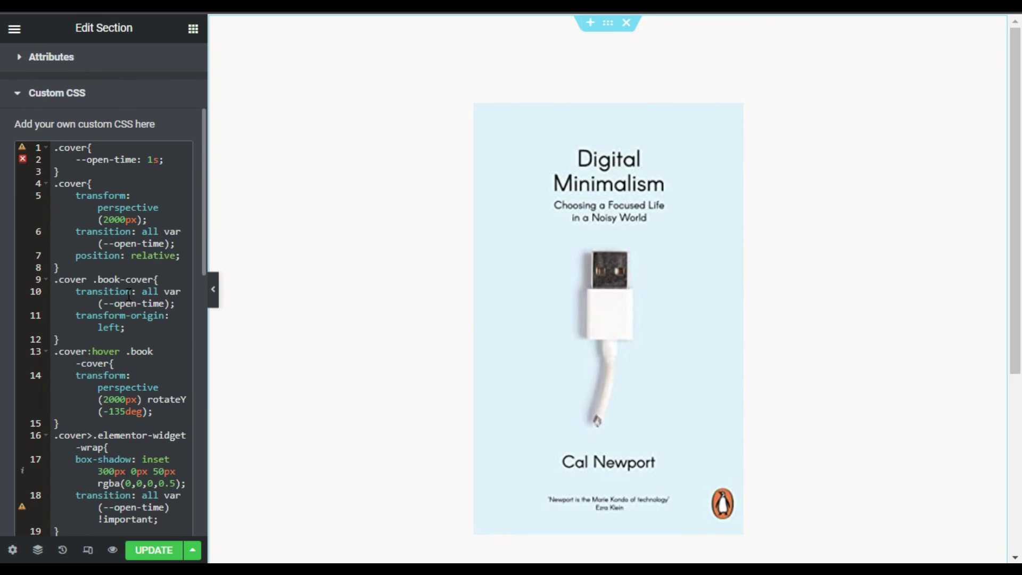
- Change --open-time on Custom CSS line 2 from 1s to 2s and update the page
click(151, 162)
text(5)
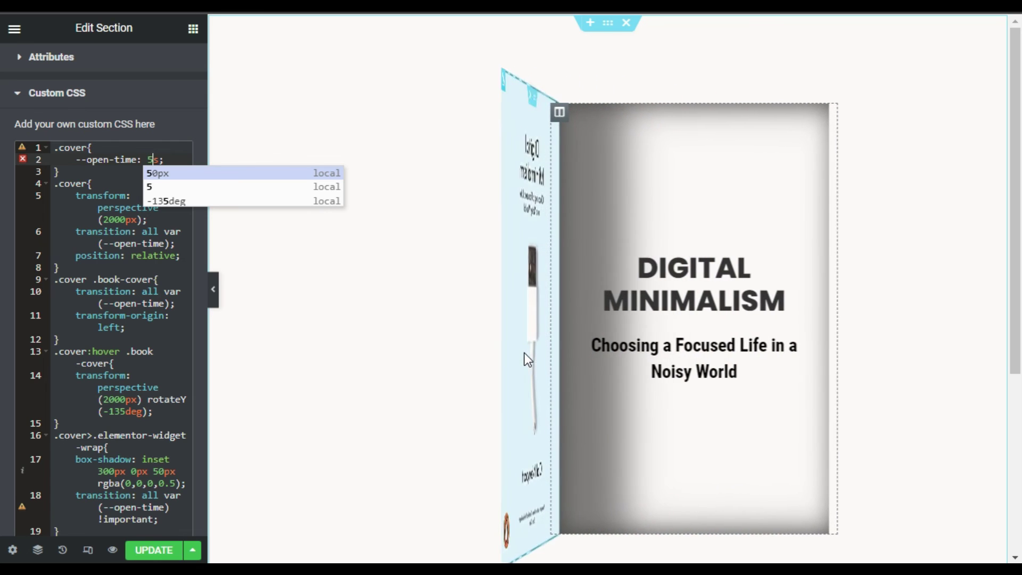
click(151, 160)
key(Delete)
text(2)
click(427, 312)
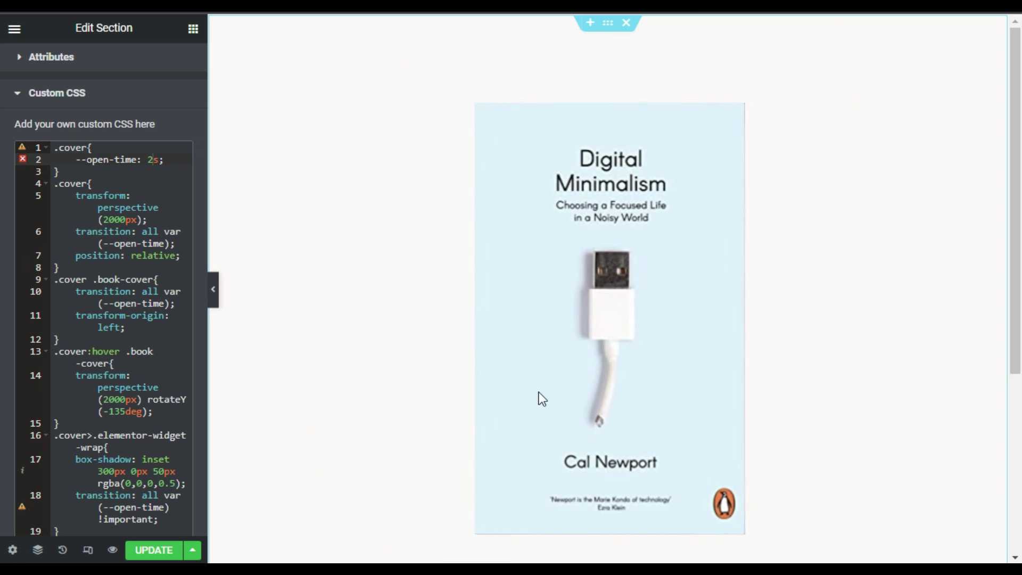
click(136, 550)
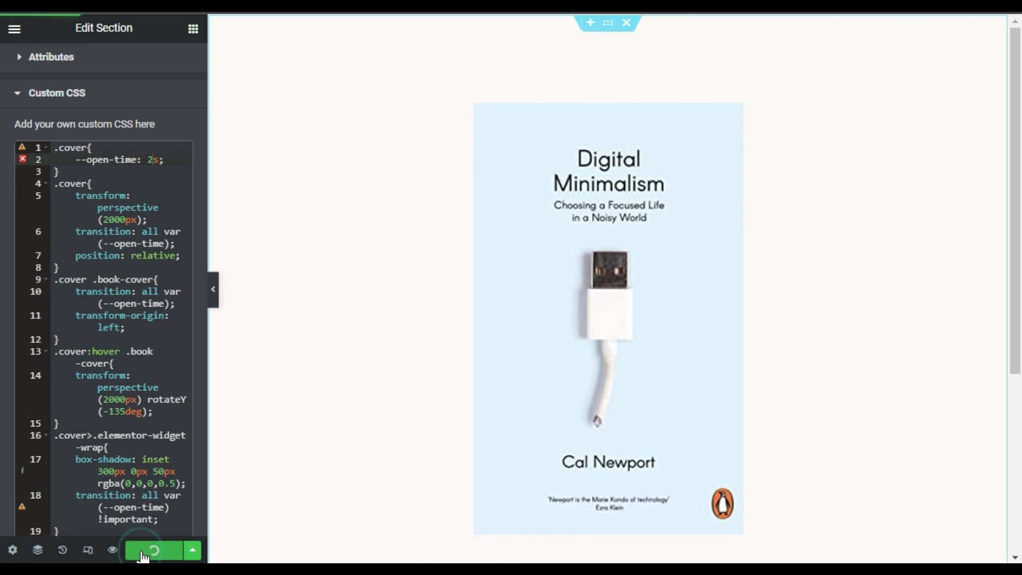
- Preview the page live and watch the cover swing open to the Digital Minimalism page
click(110, 551)
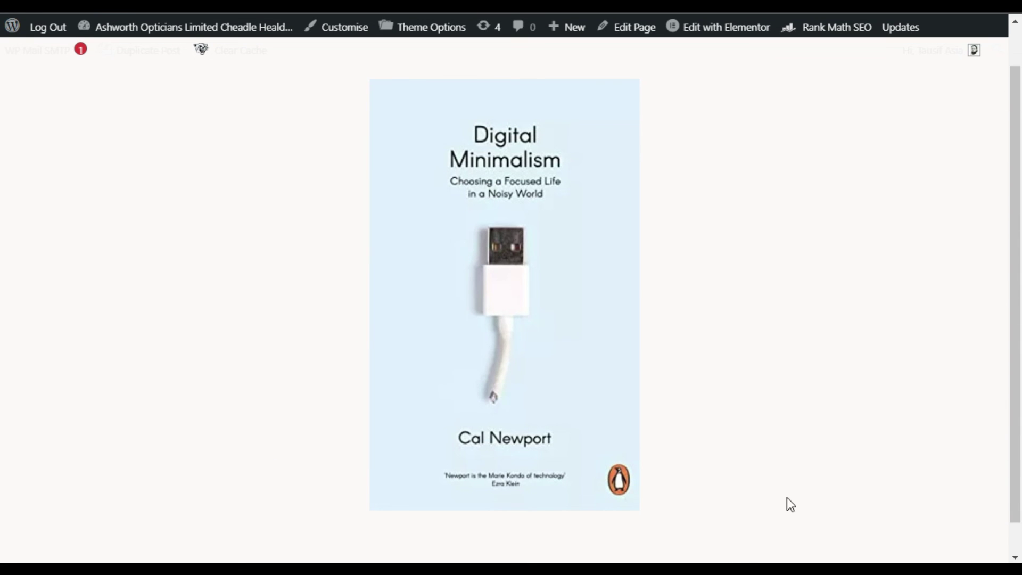
mouse_move(620, 347)
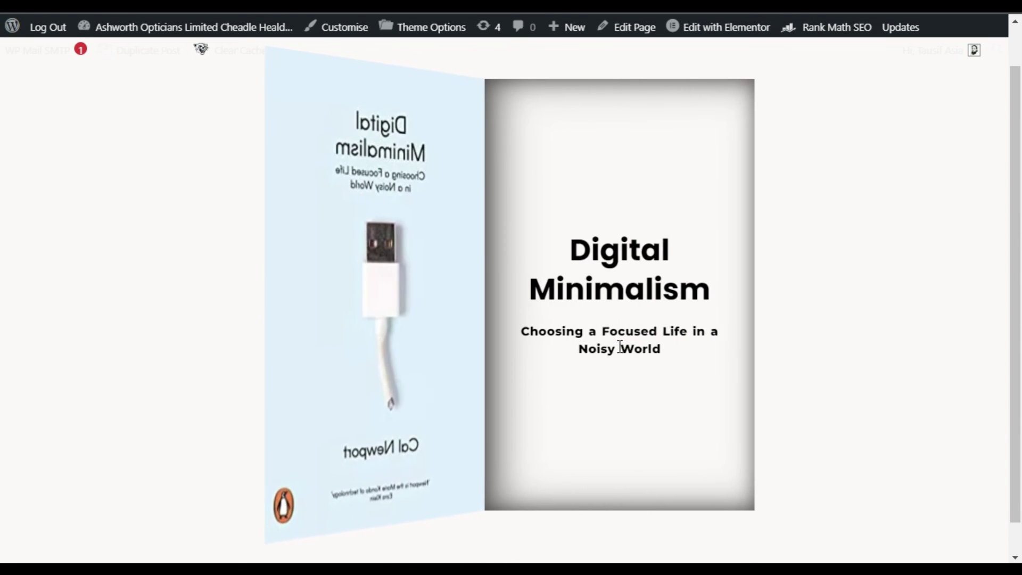